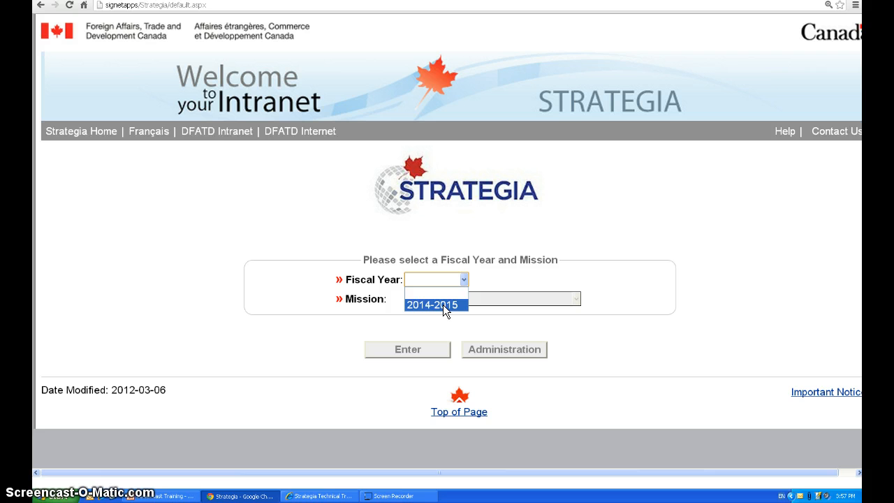
Select fiscal year 2014-2015 and the PARIS mission, and enter that mission's home page
left_click(443, 305)
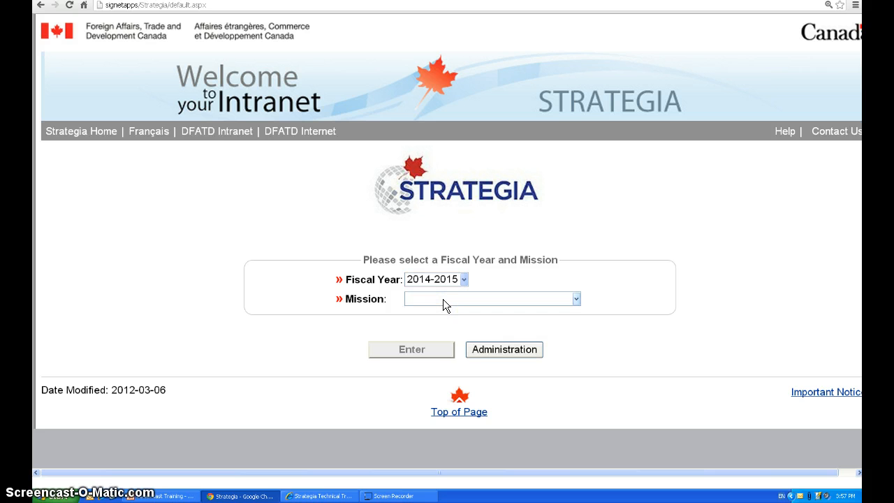
left_click(442, 299)
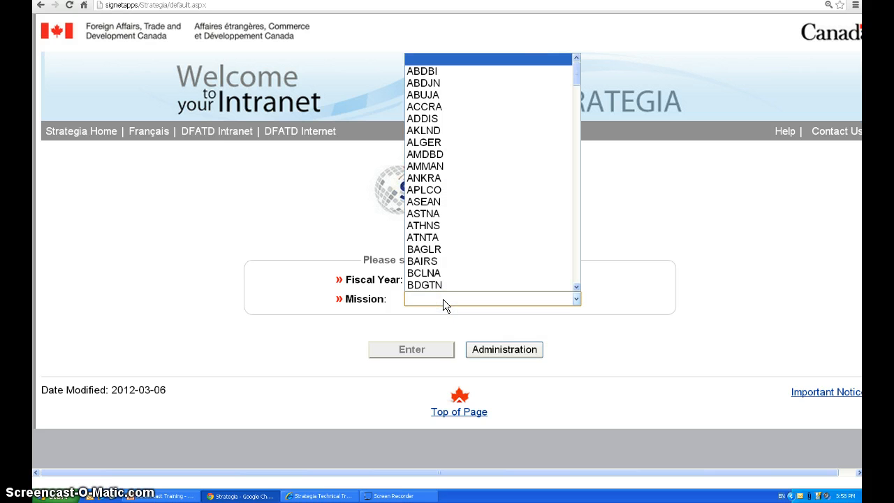
type("paris")
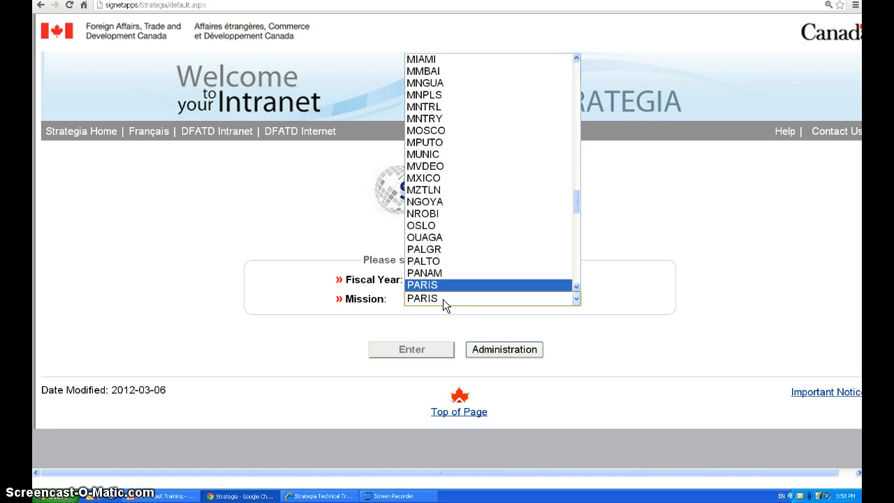
left_click(432, 288)
left_click(433, 285)
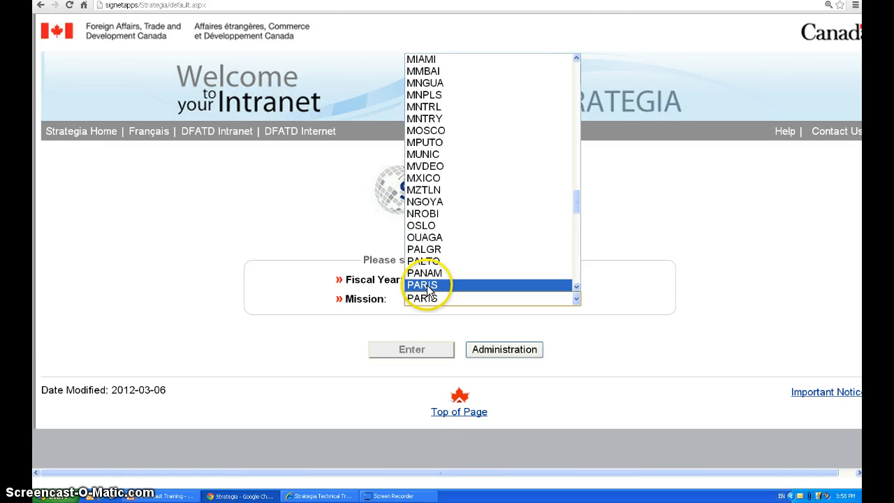
left_click(417, 352)
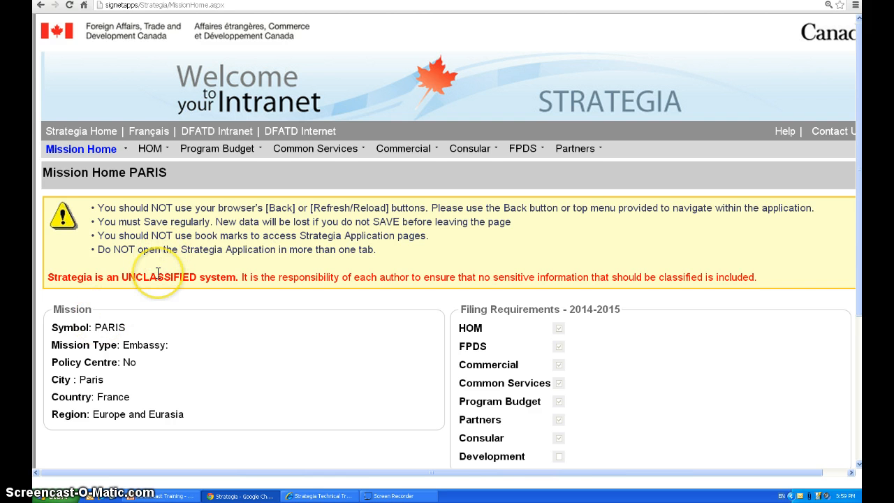
Review the PARIS mission's details, fund centres, filing requirements, network participation and status history
scroll(158, 273, "down", 1)
scroll(157, 273, "down", 1)
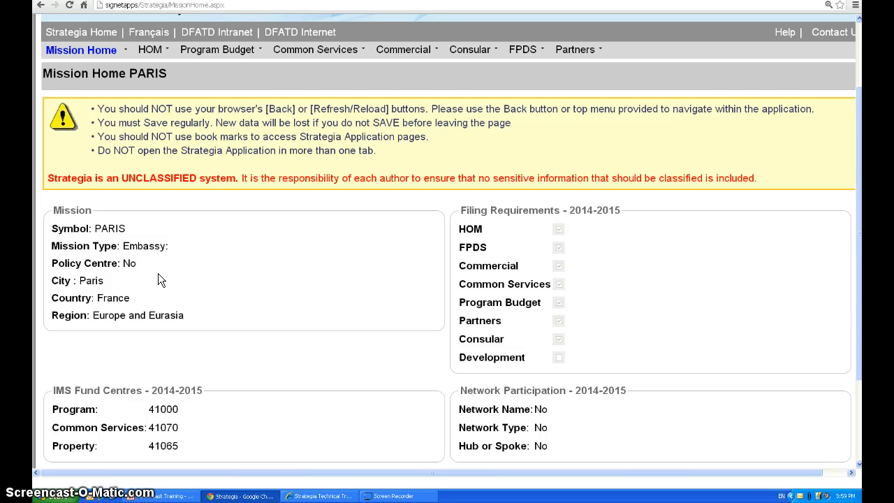
scroll(158, 274, "down", 1)
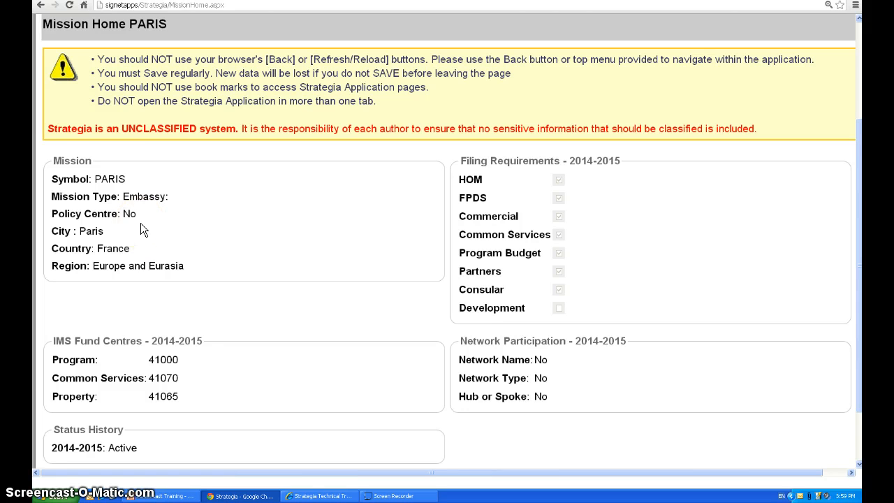
scroll(130, 335, "down", 1)
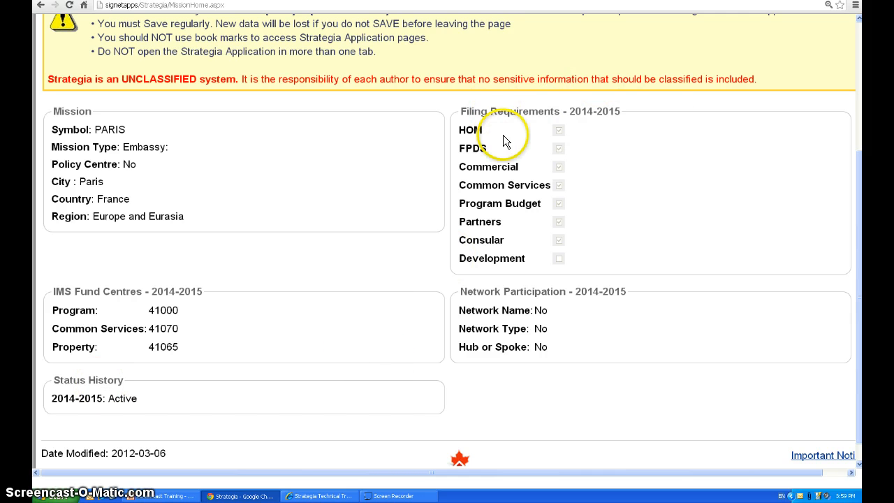
left_click(549, 173)
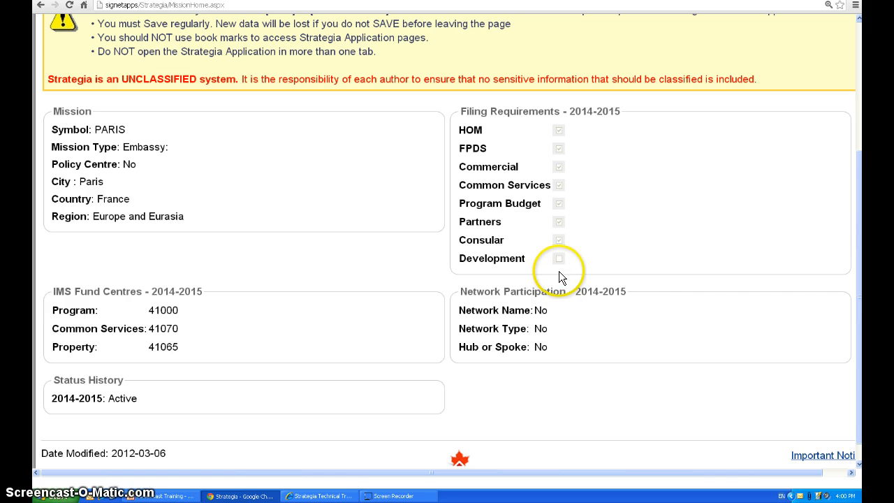
scroll(557, 264, "up", 3)
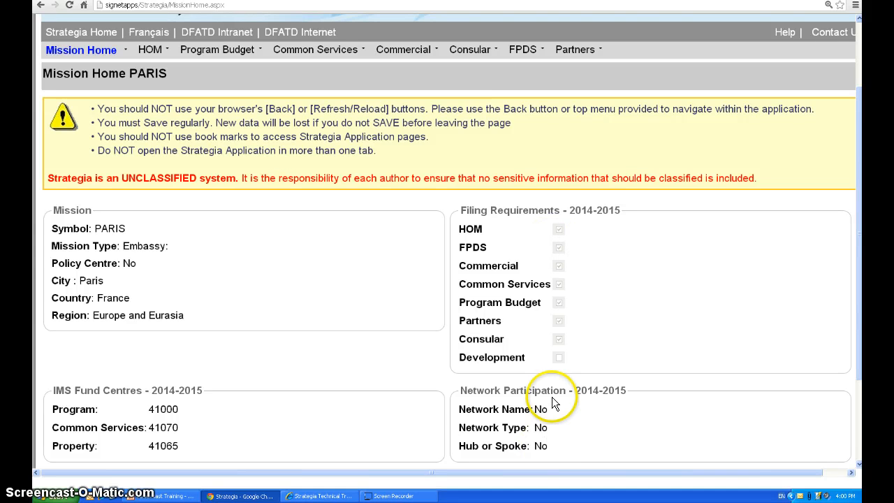
scroll(552, 404, "down", 3)
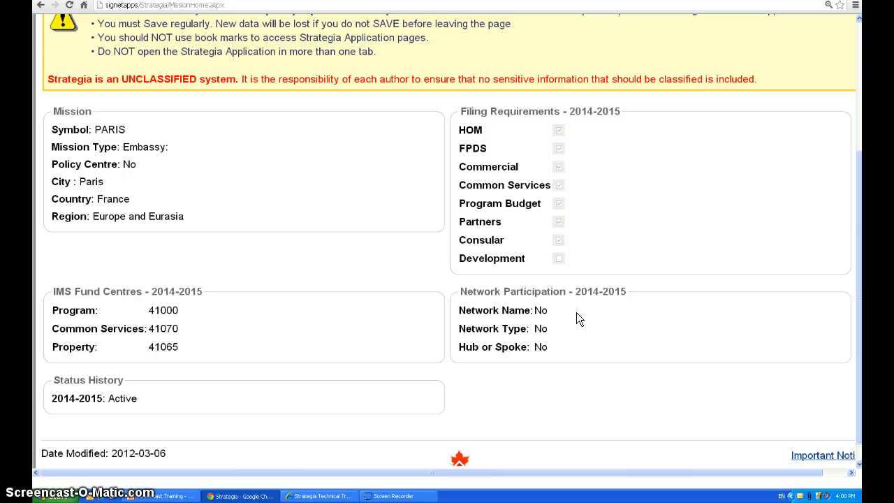
left_click(349, 214)
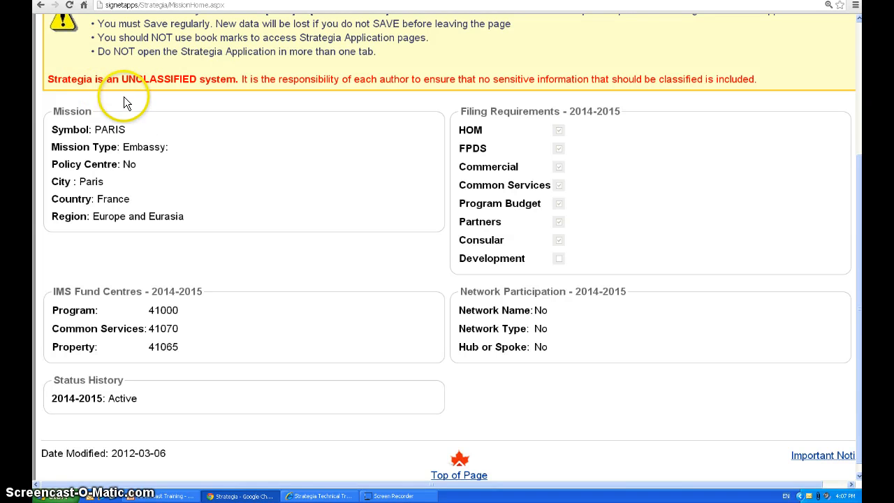
Open the FPDS Home page for the PARIS mission
scroll(124, 96, "up", 3)
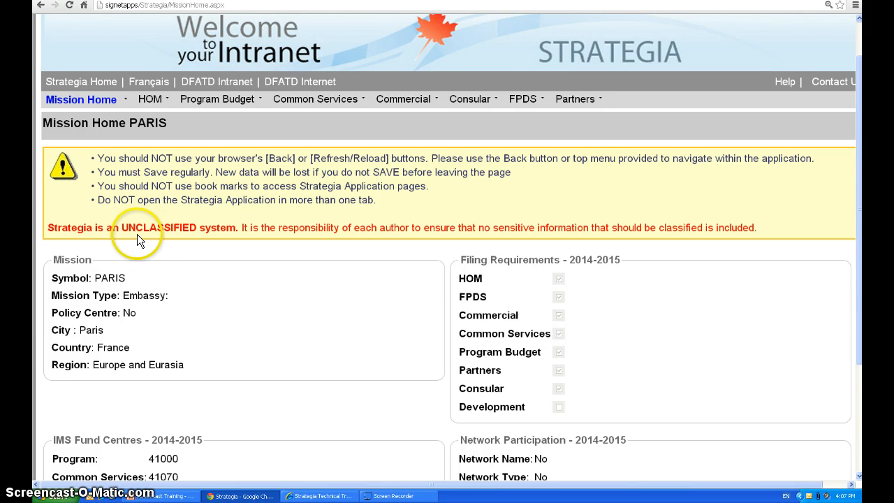
left_click(516, 99)
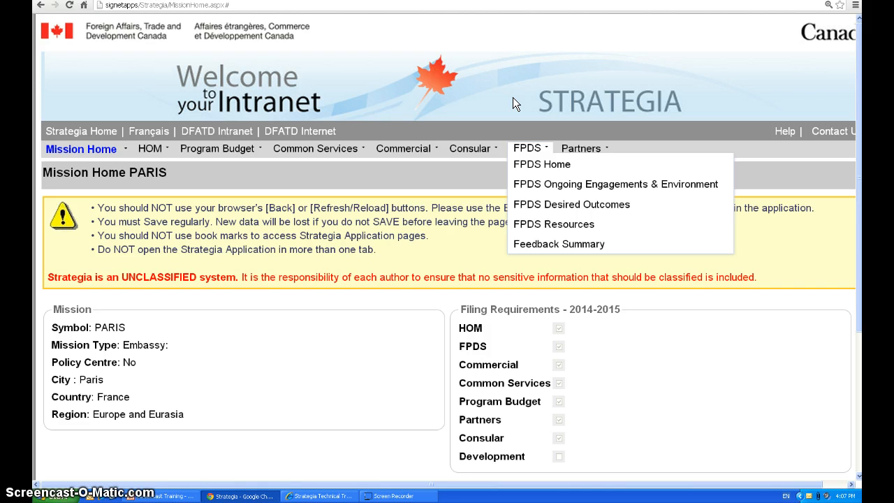
left_click(519, 169)
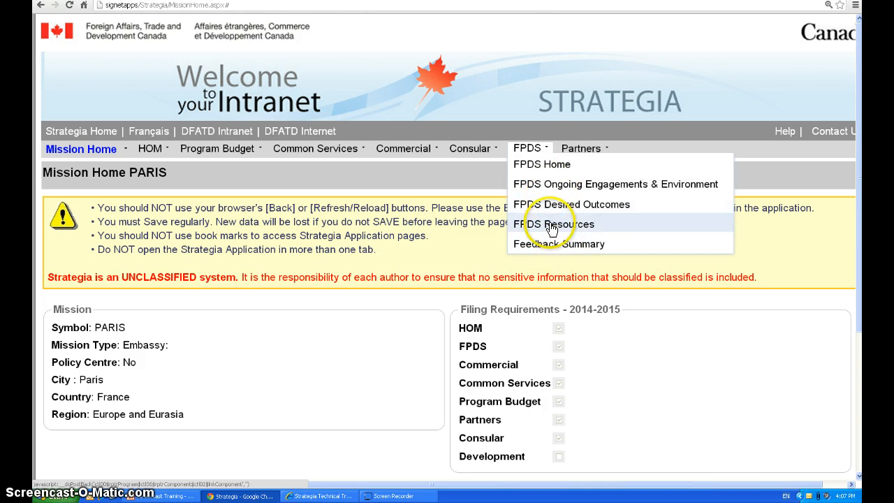
left_click(546, 170)
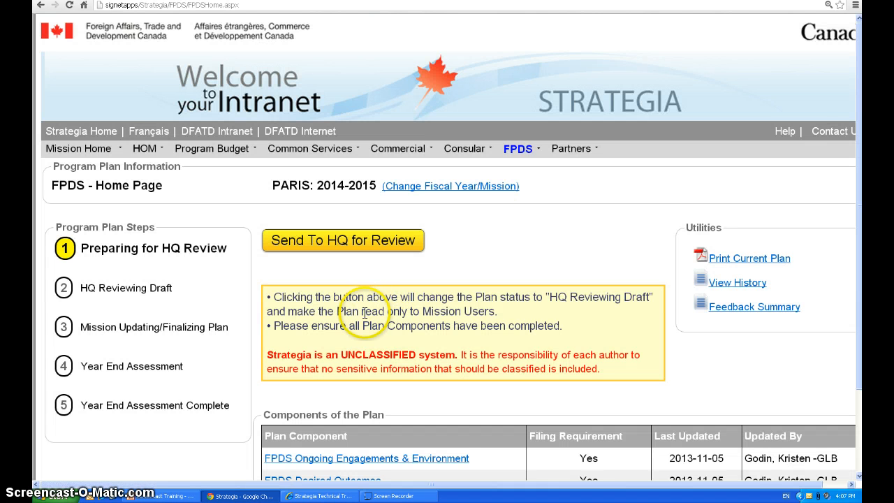
Look over the FPDS plan steps, utilities and components, and open the FPDS Ongoing Engagements & Environment component
scroll(369, 293, "down", 2)
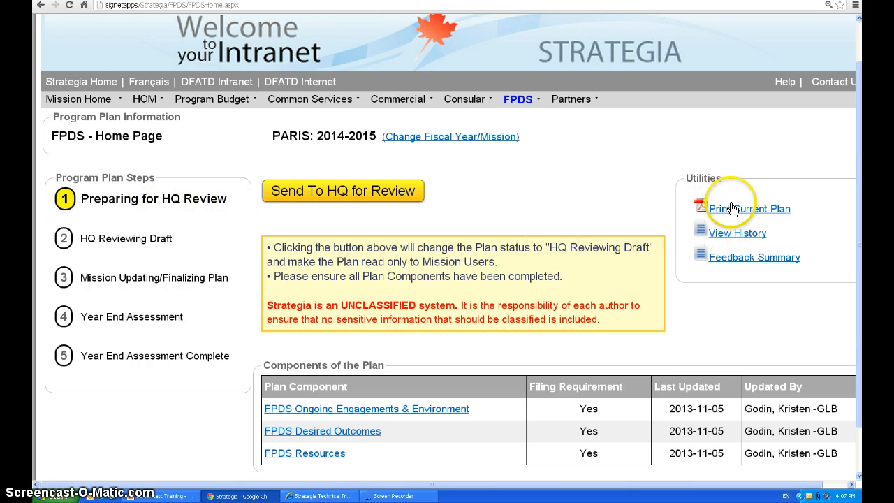
scroll(746, 219, "down", 1)
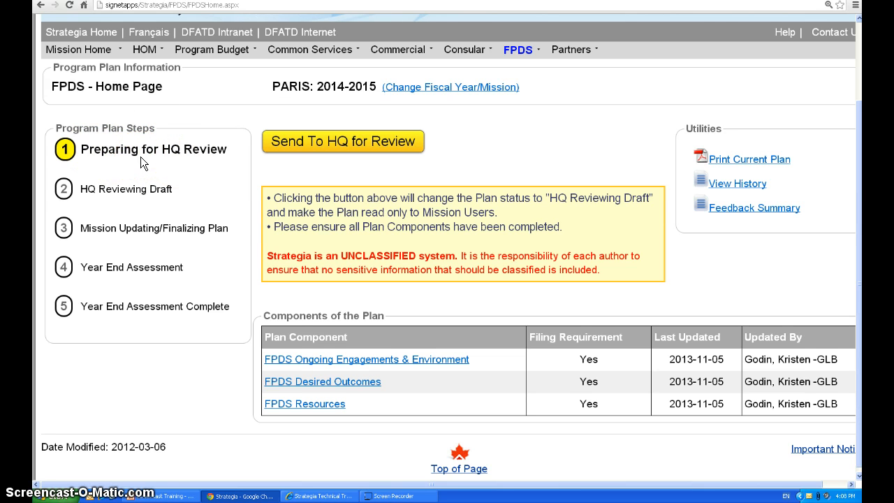
scroll(454, 332, "down", 1)
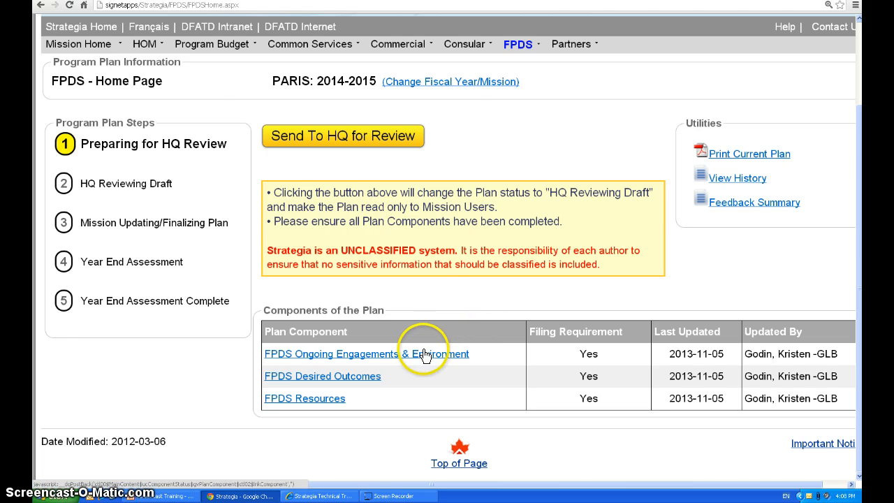
left_click(513, 52)
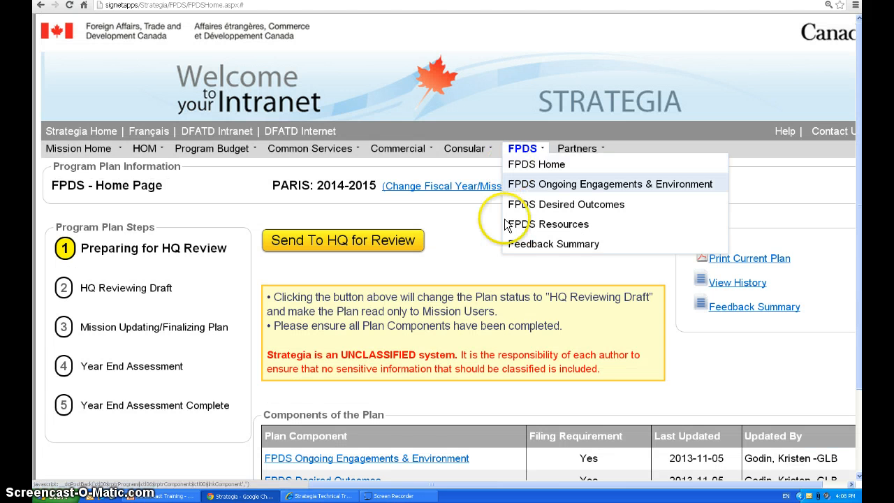
left_click(412, 458)
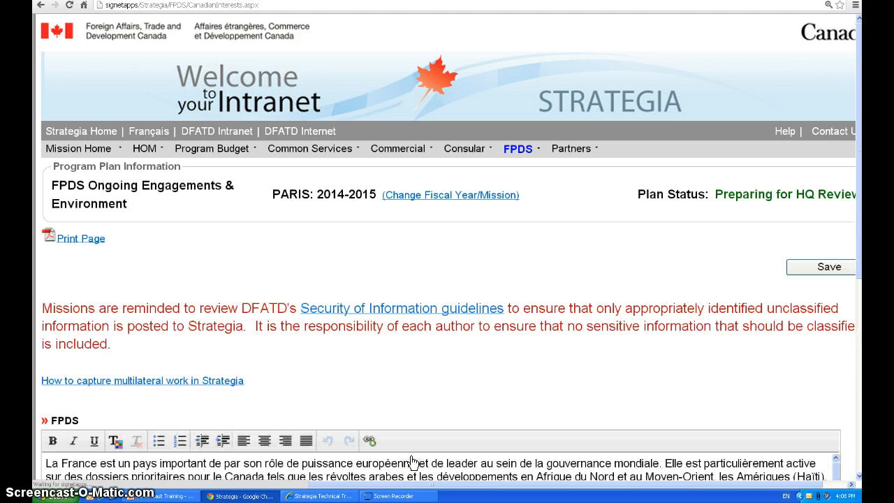
Examine the text in the FPDS and Multilateral sections of the Ongoing Engagements & Environment page
scroll(385, 440, "down", 1)
scroll(385, 439, "down", 2)
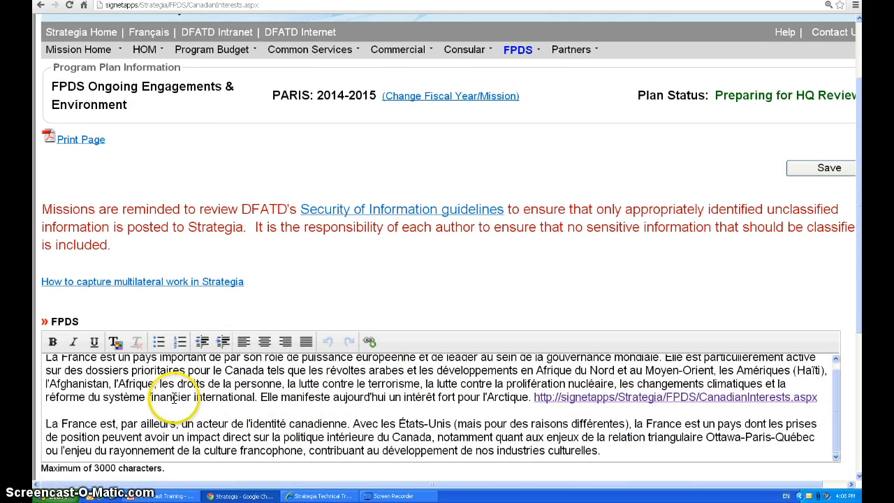
scroll(39, 335, "down", 1)
scroll(76, 335, "down", 1)
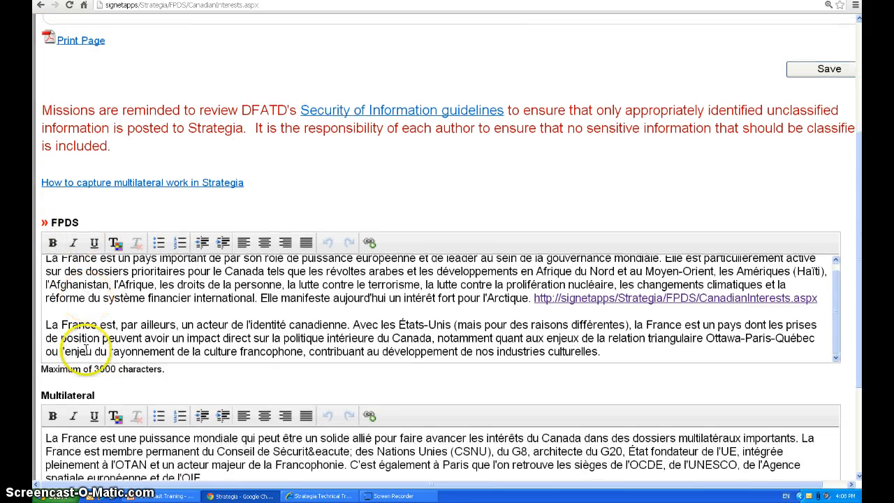
scroll(73, 353, "down", 1)
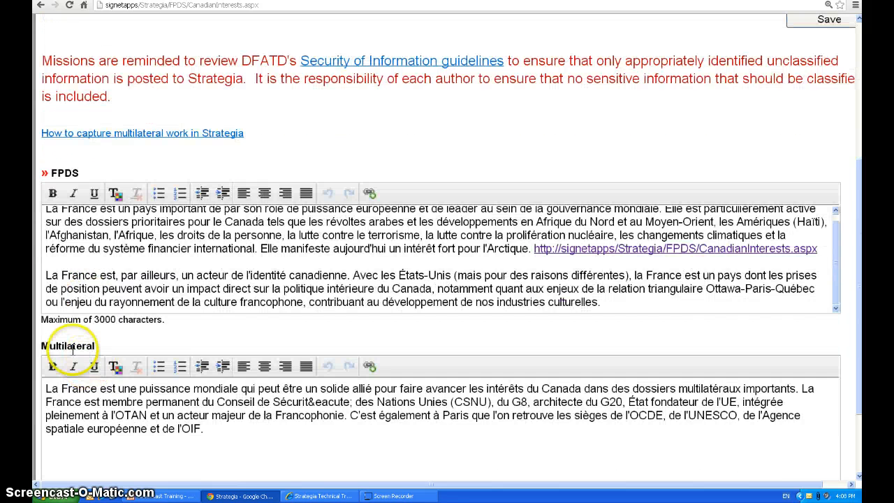
left_click(115, 381)
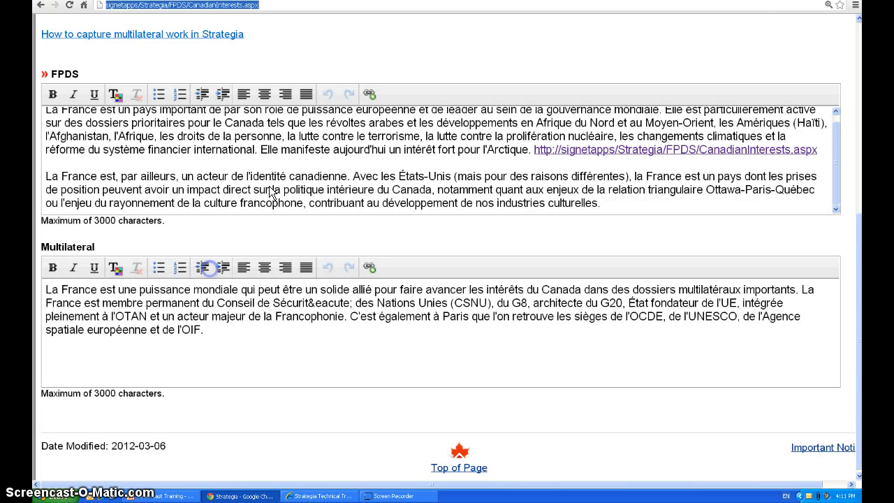
left_click(241, 169)
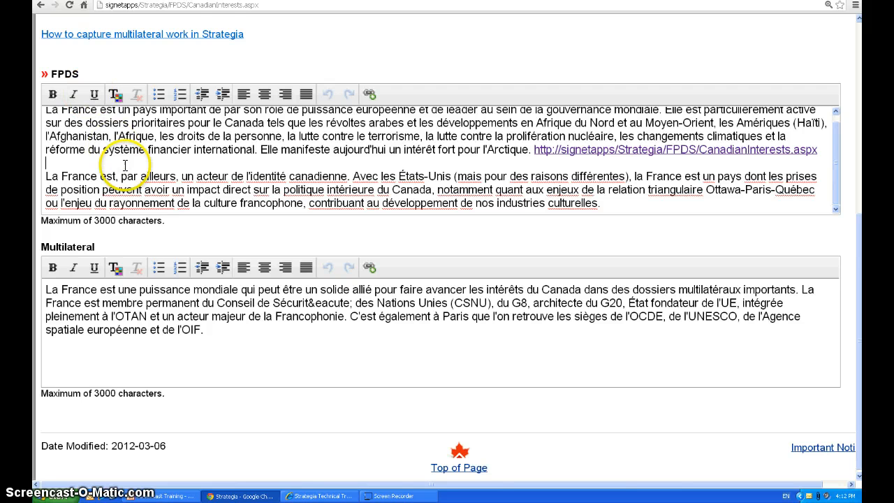
Copy the current page's address and paste it on a new line after a blank line at the end of the FPDS text
left_click(202, 8)
key("ctrl+c")
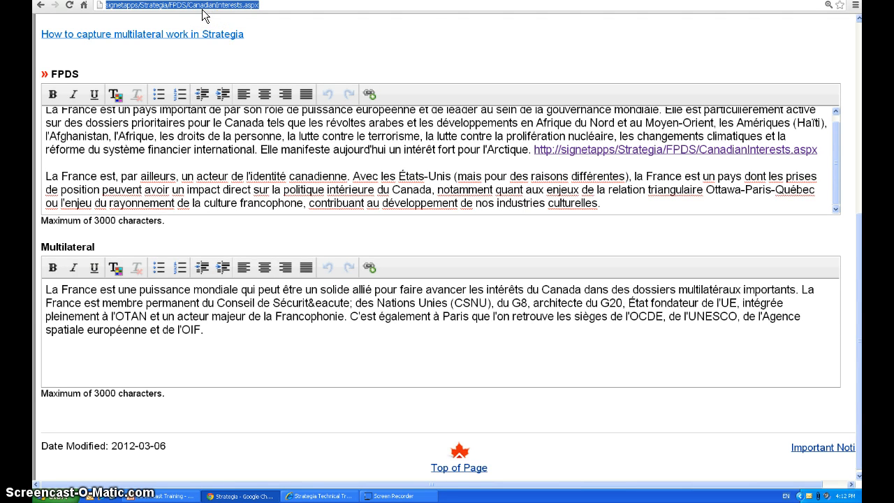
scroll(481, 203, "down", 1)
left_click(654, 201)
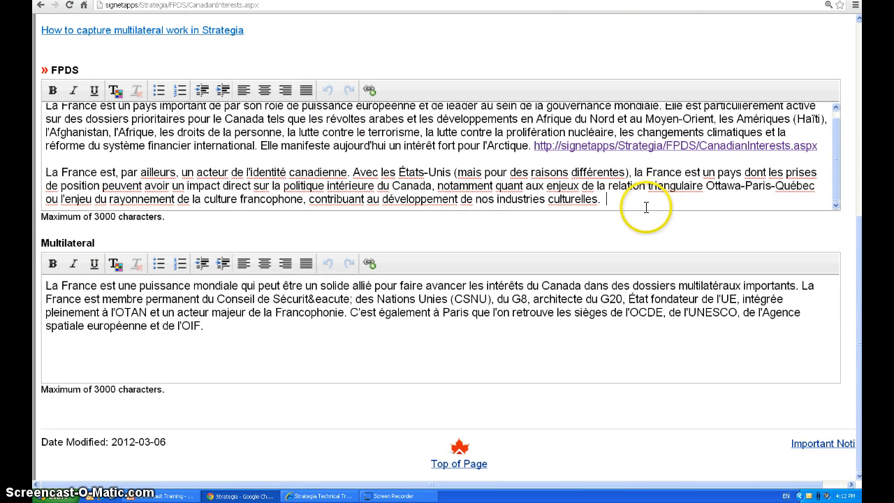
key("Return")
key("Return")
key("ctrl+v")
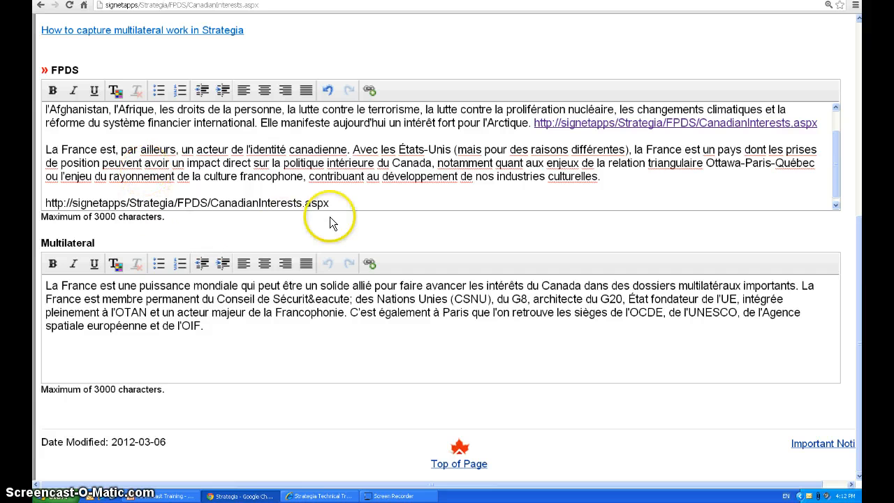
left_click_drag(329, 203, 50, 200)
key("ctrl+c")
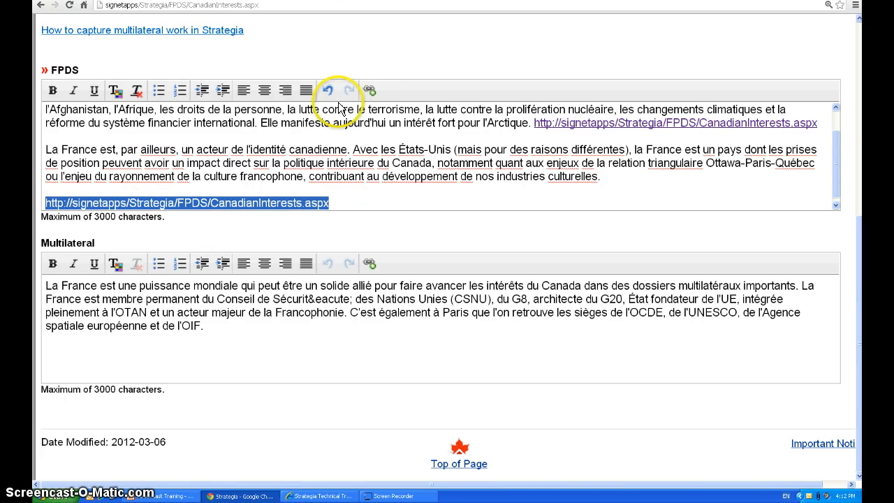
left_click(369, 91)
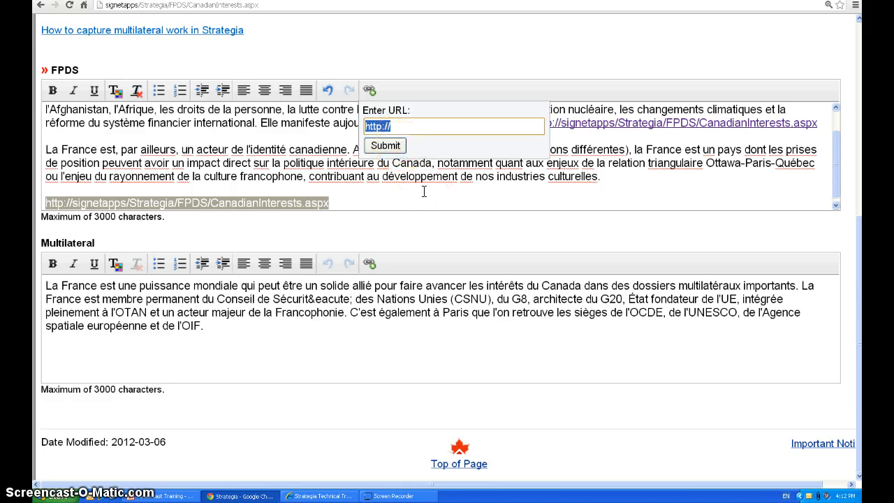
key("ctrl+v")
left_click(386, 146)
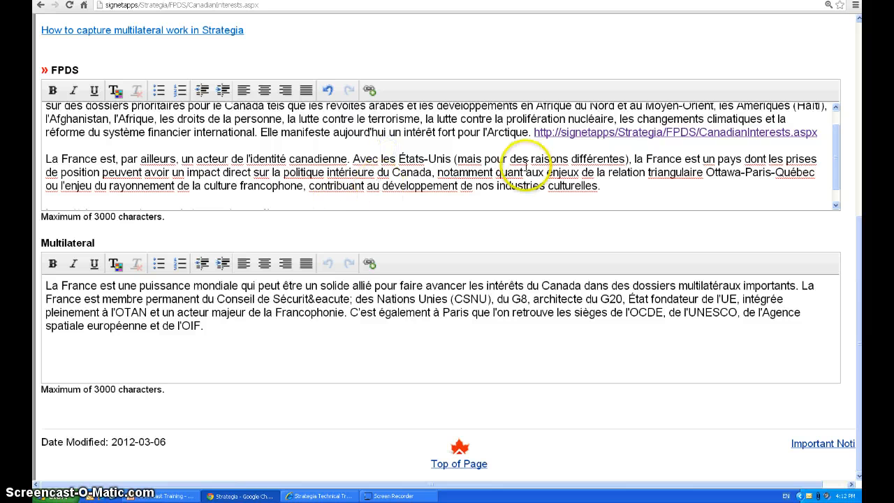
left_click(498, 201)
left_click_drag(369, 198, 30, 198)
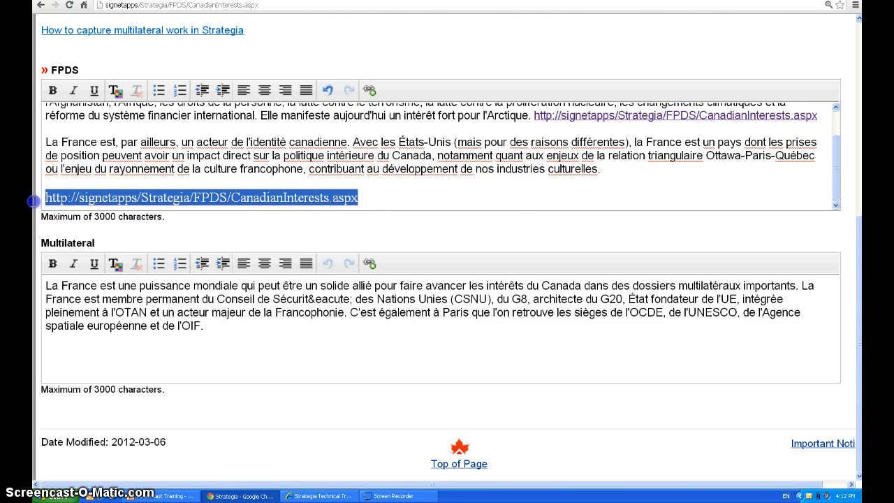
left_click(362, 194)
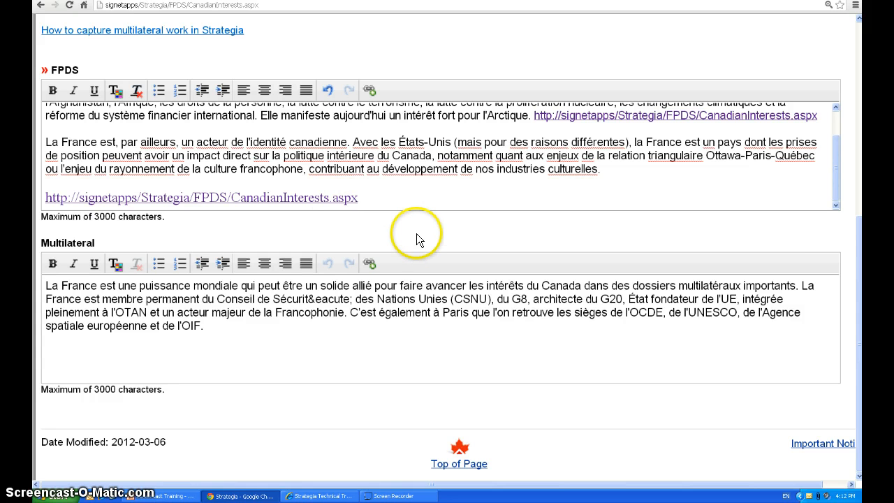
scroll(699, 220, "up", 5)
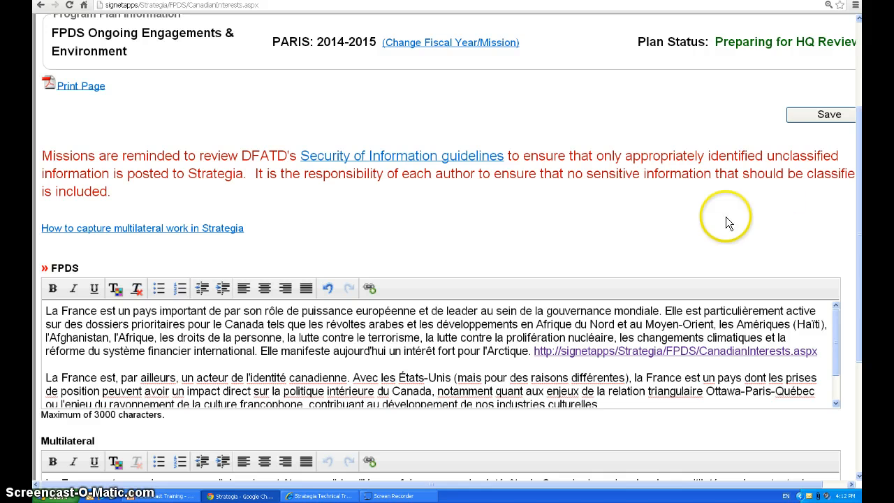
Save the Ongoing Engagements & Environment page and open the FPDS Desired Outcomes component
left_click(811, 116)
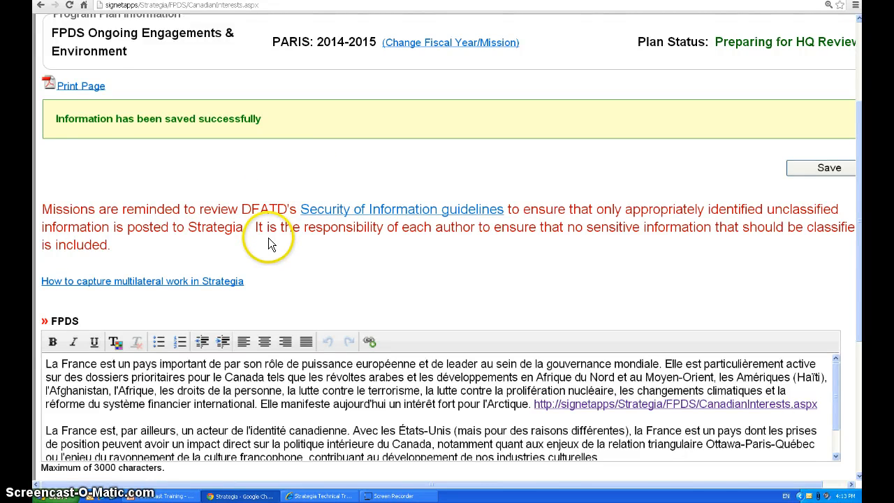
scroll(268, 237, "up", 3)
left_click(522, 96)
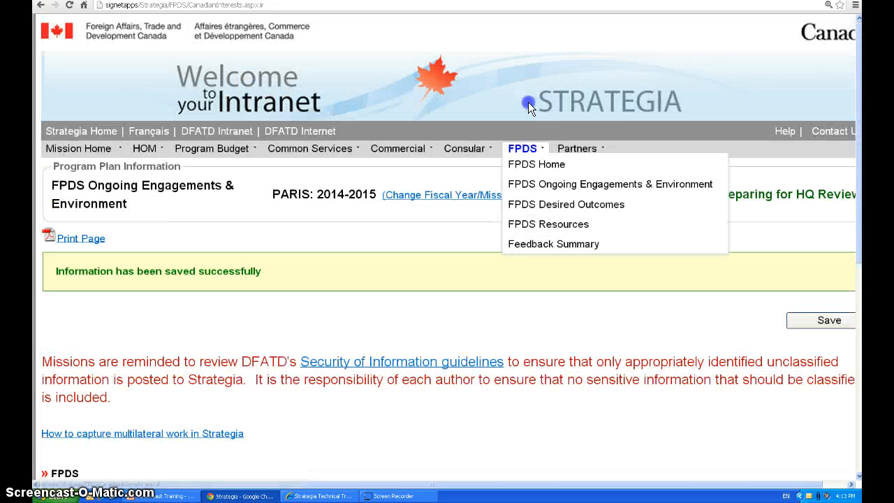
left_click(552, 206)
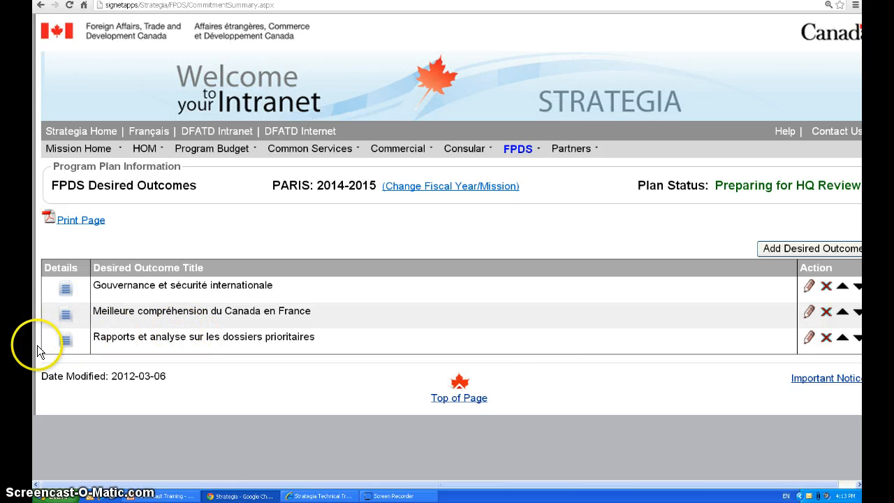
Preview the details of the Gouvernance et sécurité internationale and Meilleure compréhension du Canada en France desired outcomes
left_click(65, 300)
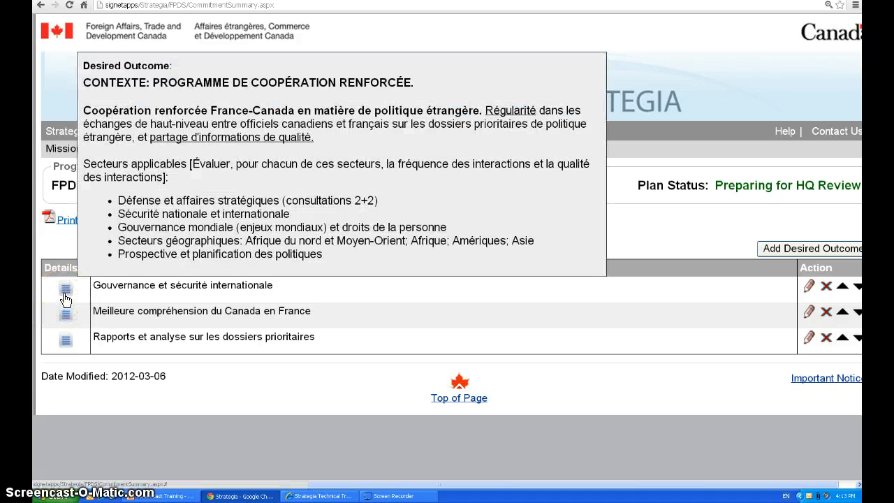
left_click(65, 316)
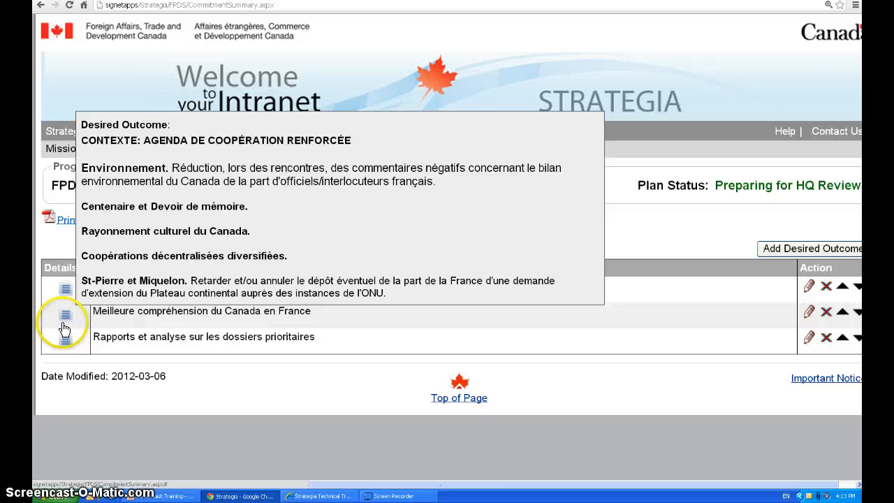
left_click(65, 319)
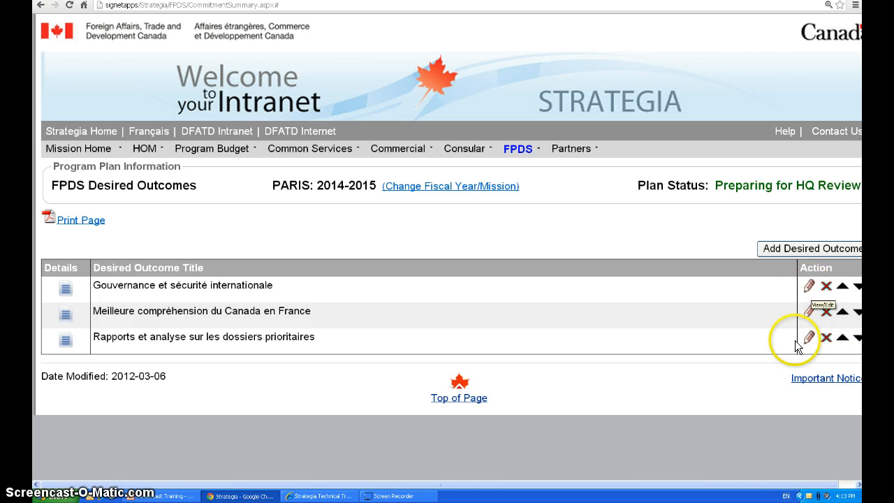
left_click_drag(725, 481, 742, 481)
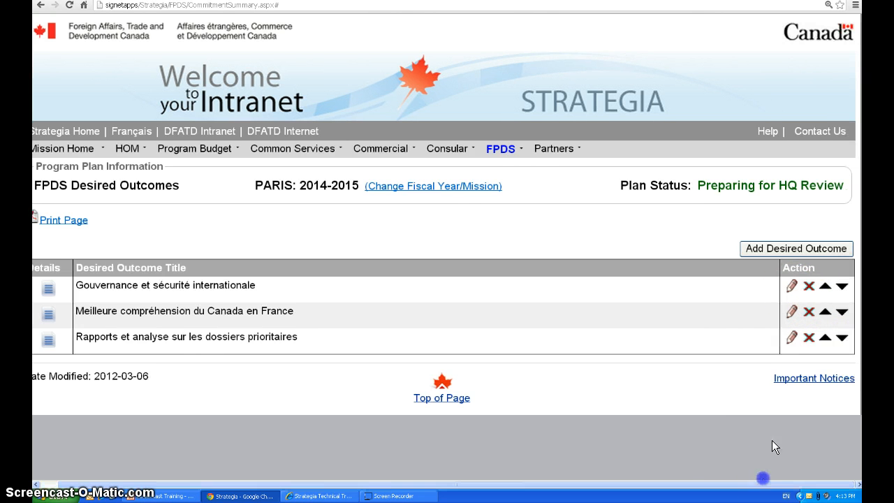
left_click(808, 288)
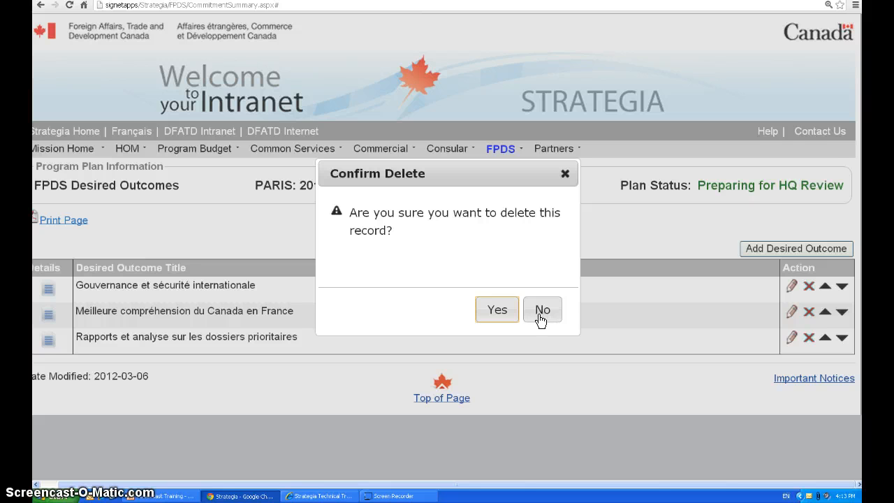
left_click(545, 315)
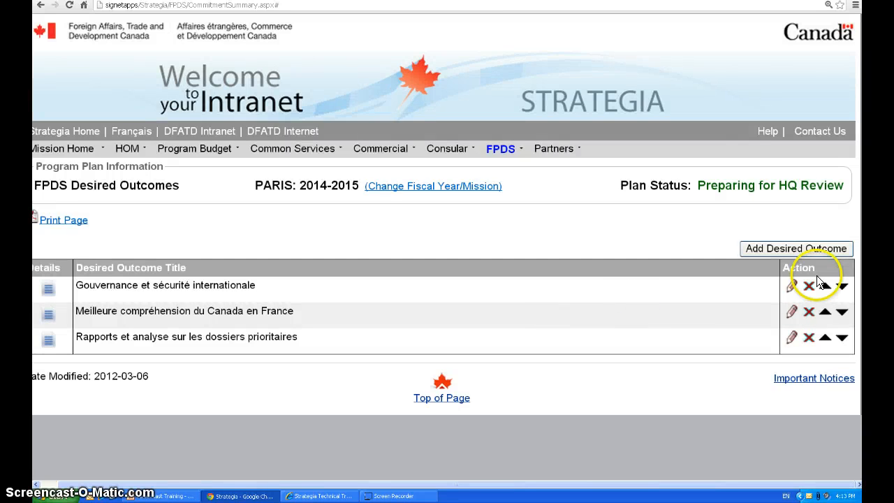
Open the Gouvernance et sécurité internationale outcome for editing and examine its title, Desired Outcome text and Performance Indicators
left_click(790, 287)
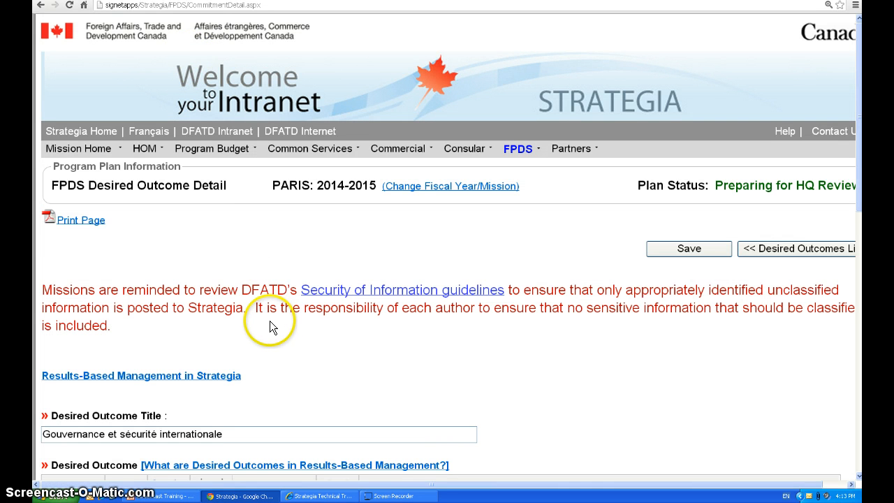
scroll(269, 321, "down", 1)
scroll(264, 321, "down", 1)
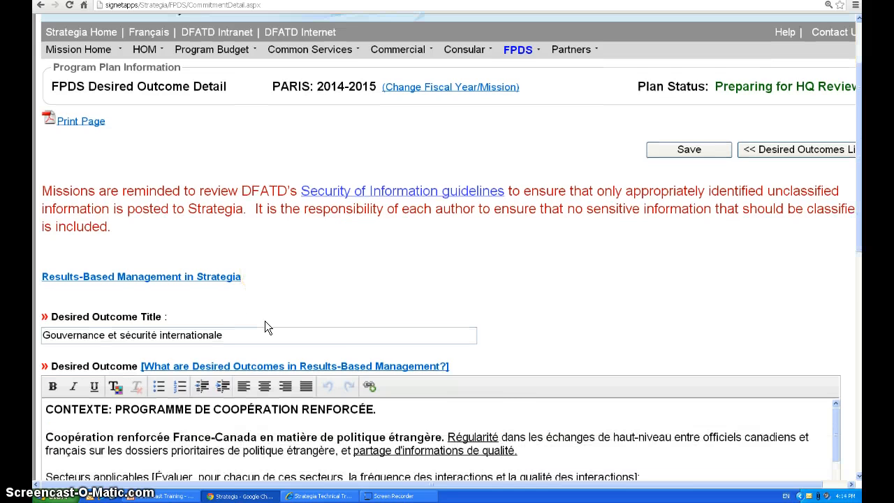
scroll(264, 325, "down", 1)
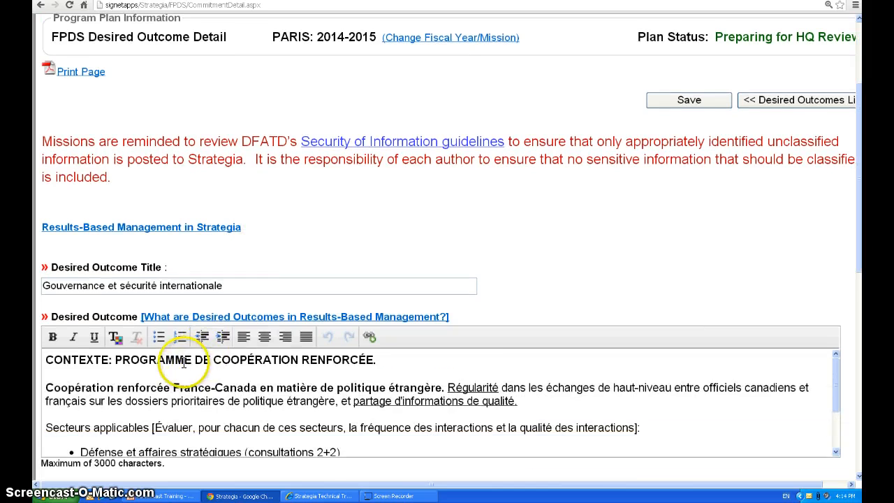
scroll(200, 353, "down", 1)
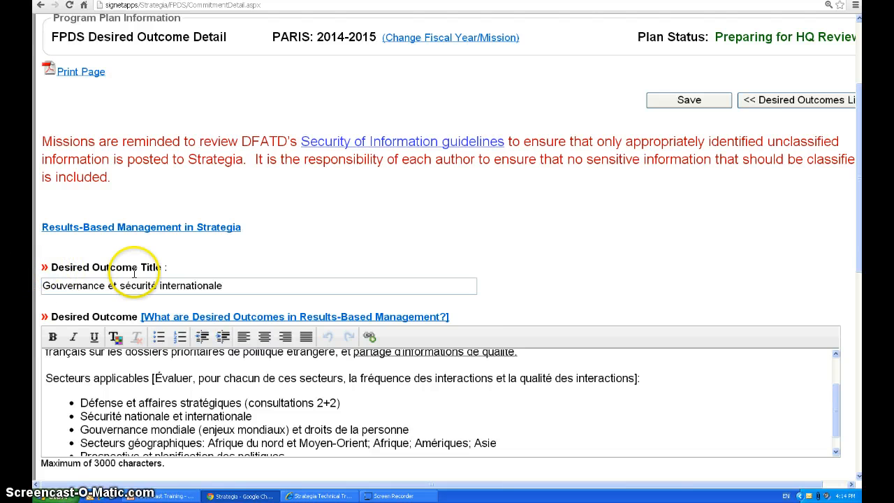
scroll(302, 280, "down", 2)
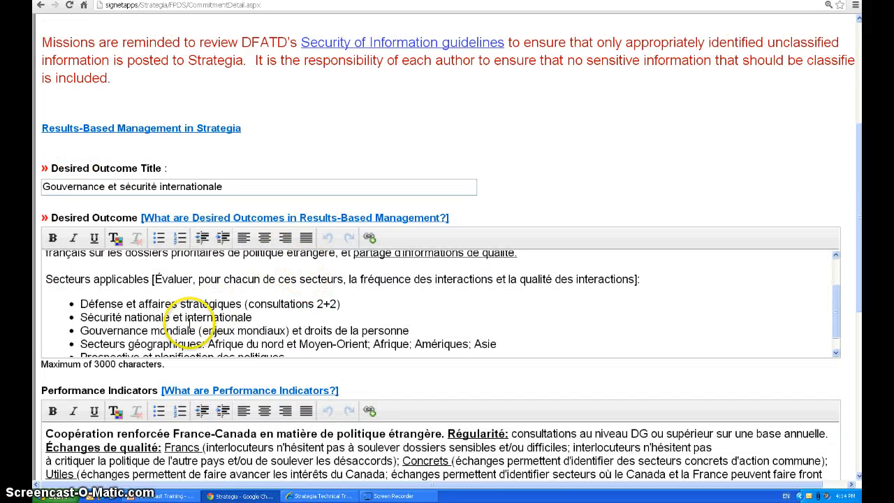
scroll(168, 310, "down", 1)
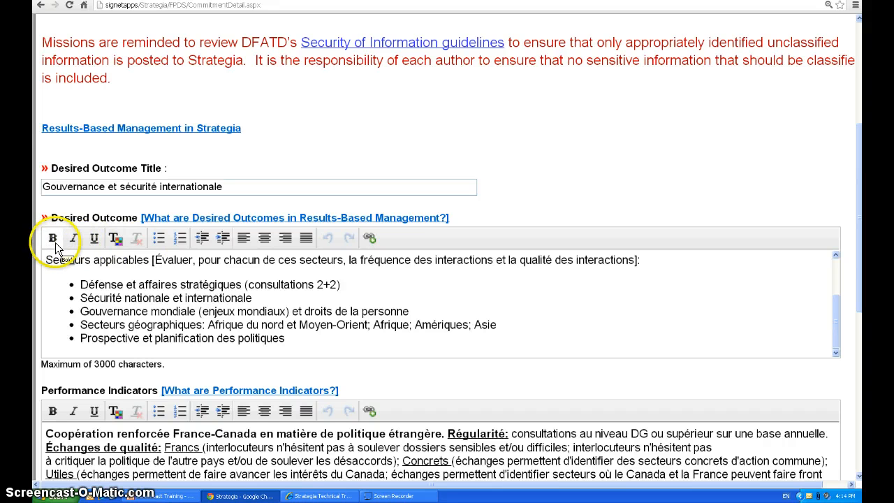
left_click(150, 284)
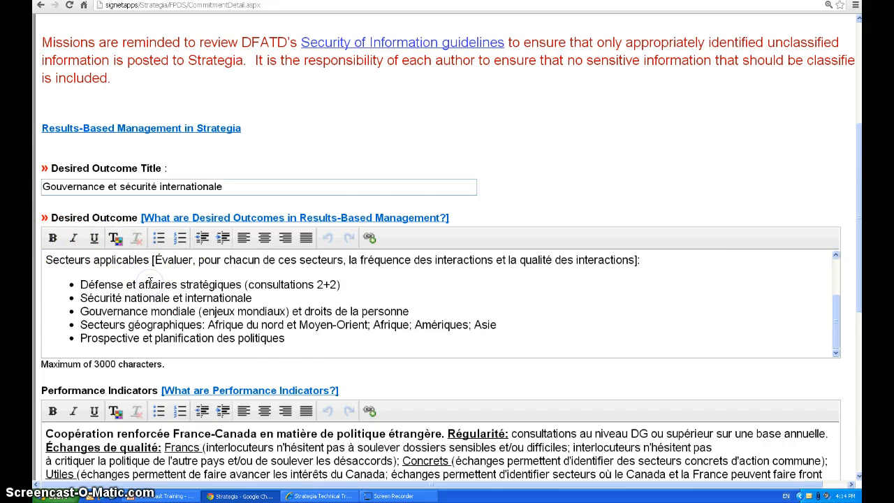
scroll(150, 283, "down", 1)
scroll(149, 282, "up", 3)
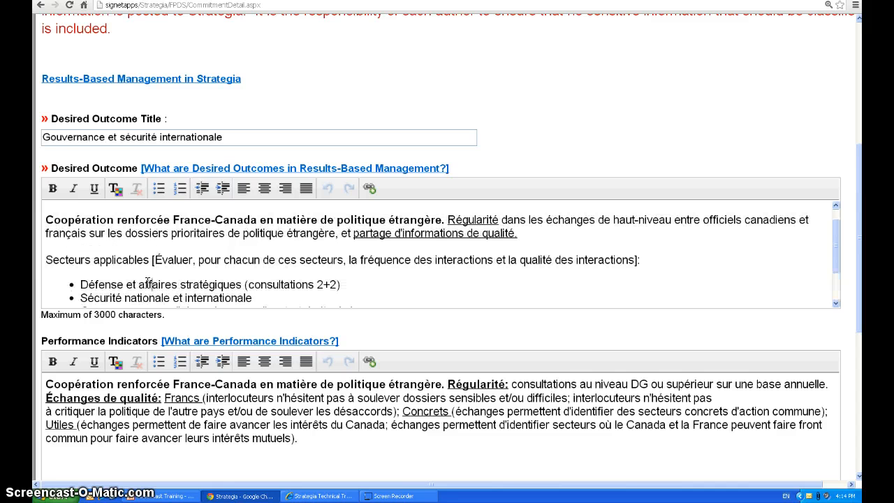
scroll(60, 175, "up", 4)
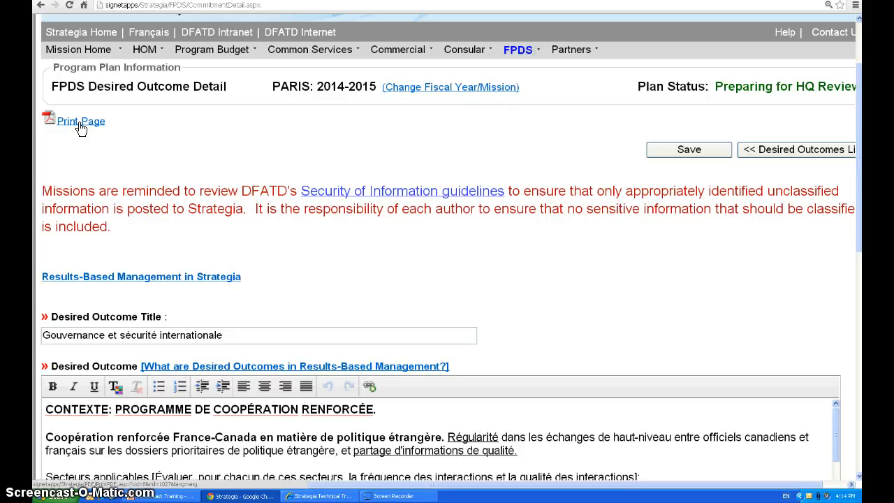
scroll(377, 370, "up", 1)
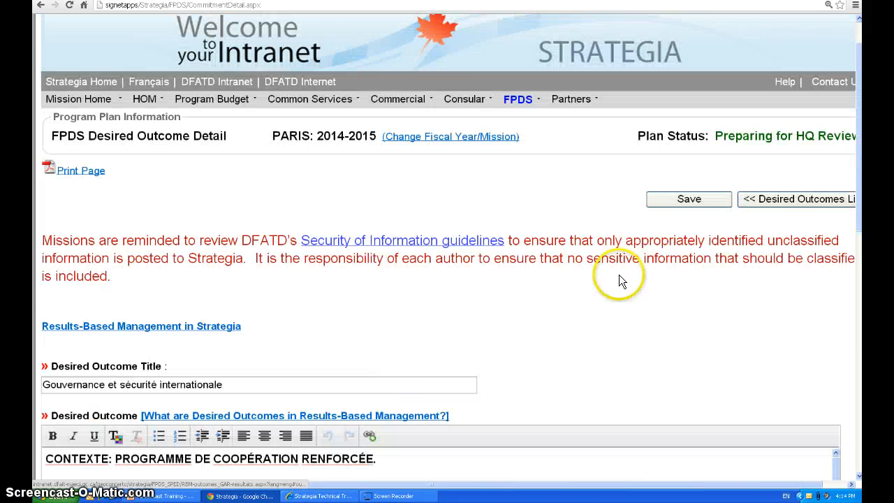
Save the Gouvernance et sécurité internationale outcome and return to the Desired Outcomes list
left_click(676, 201)
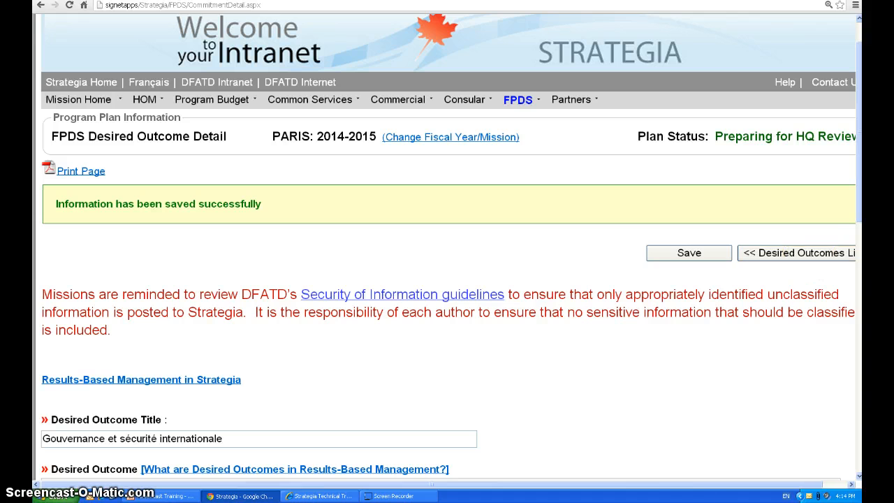
left_click_drag(688, 483, 714, 484)
left_click(809, 256)
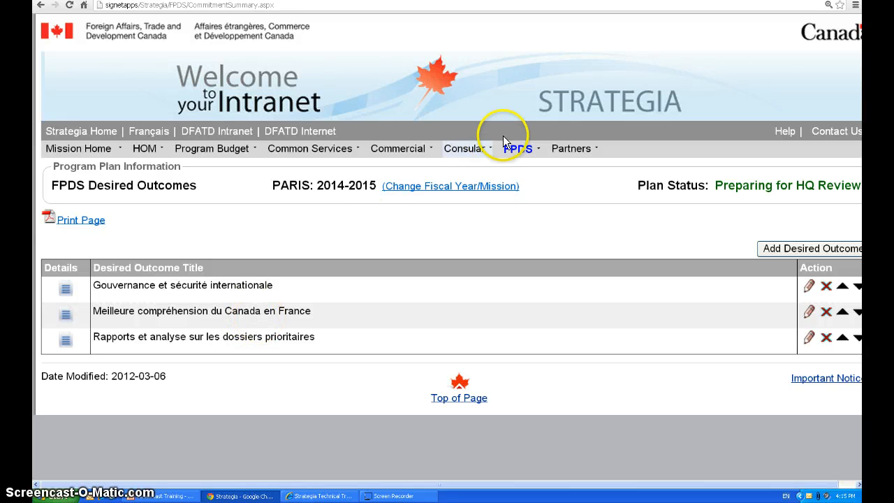
Open the FPDS Resources component and look over the Funded Positions table and its Additional Details text box
mouse_move(520, 149)
left_click(533, 222)
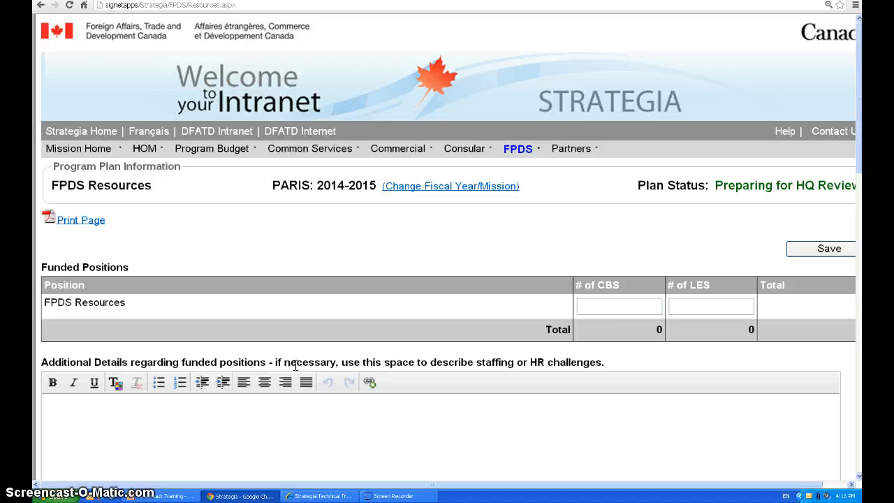
scroll(280, 360, "down", 1)
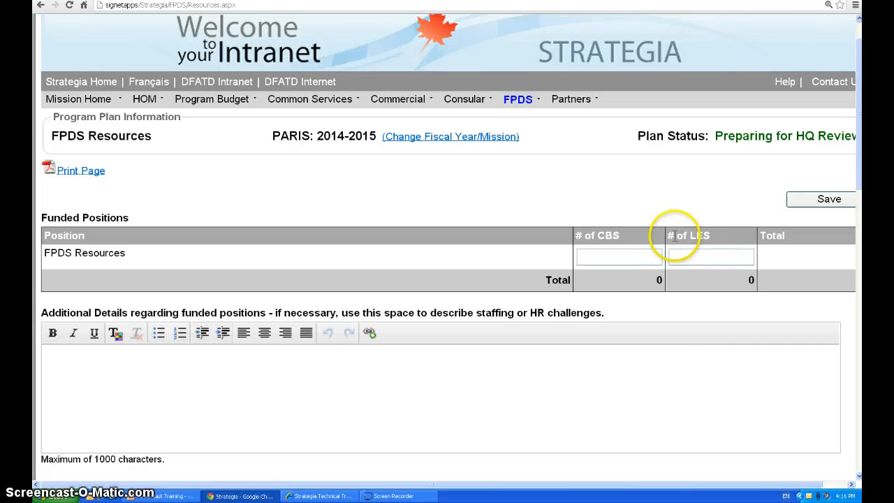
scroll(517, 319, "down", 1)
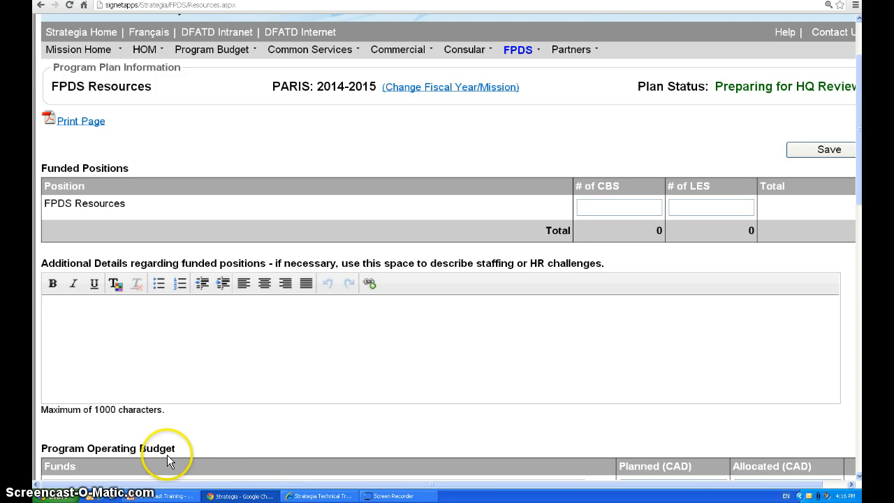
left_click(153, 344)
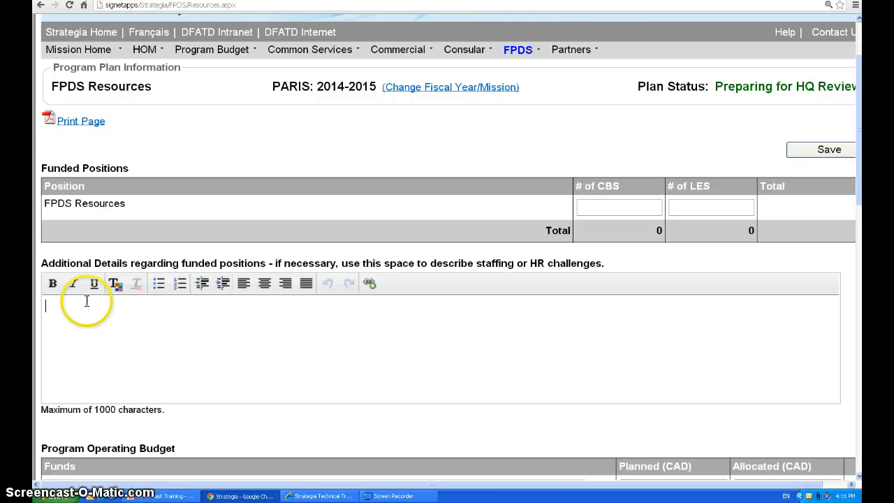
left_click(111, 334)
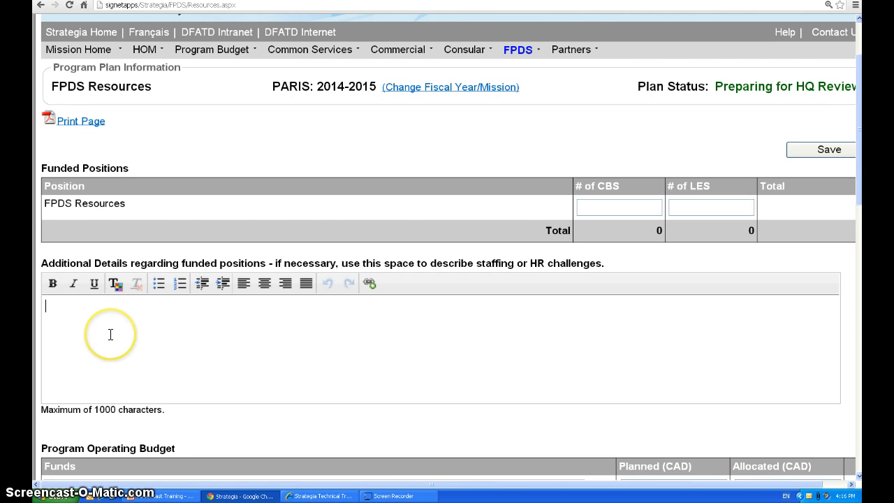
Examine the fund lines and the Planned and Allocated columns of the Program Operating Budget table
scroll(110, 335, "down", 4)
scroll(111, 340, "down", 3)
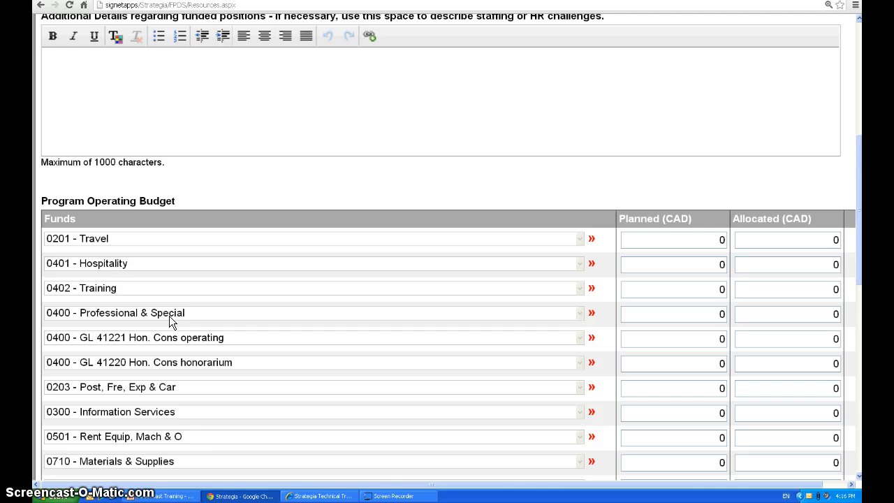
scroll(169, 330, "down", 2)
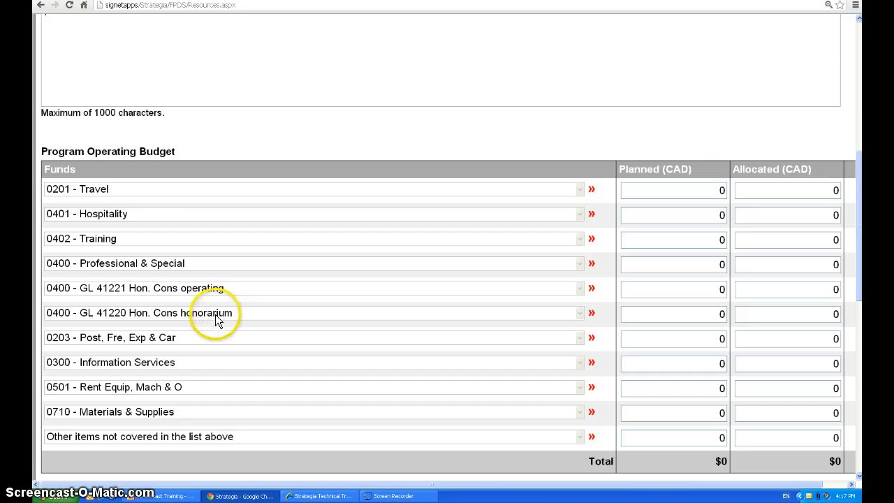
scroll(205, 357, "down", 1)
scroll(202, 356, "up", 1)
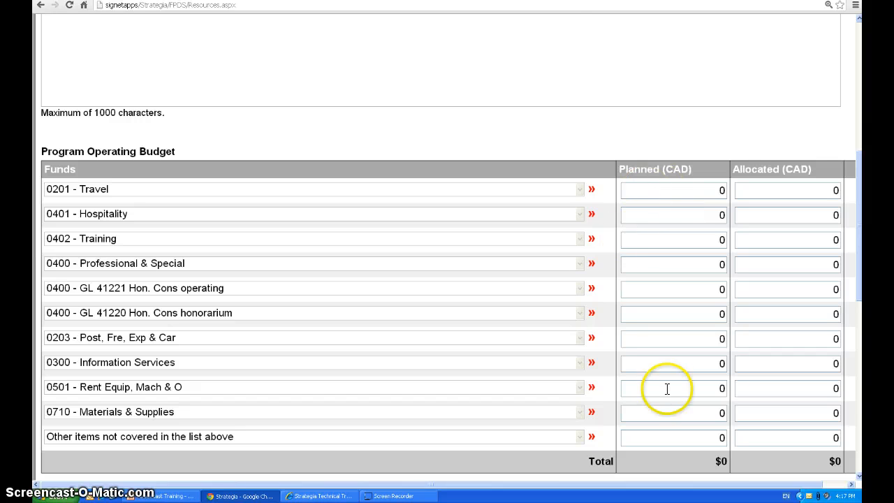
left_click(723, 287)
scroll(724, 301, "down", 1)
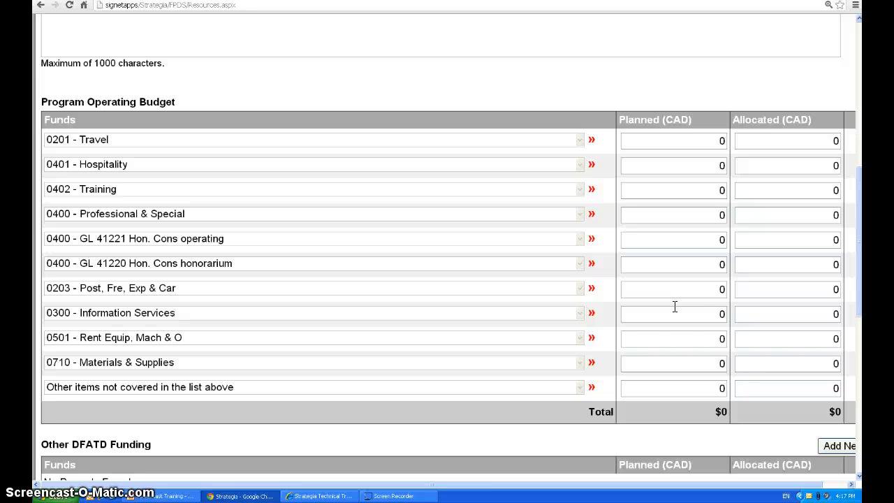
scroll(675, 311, "down", 2)
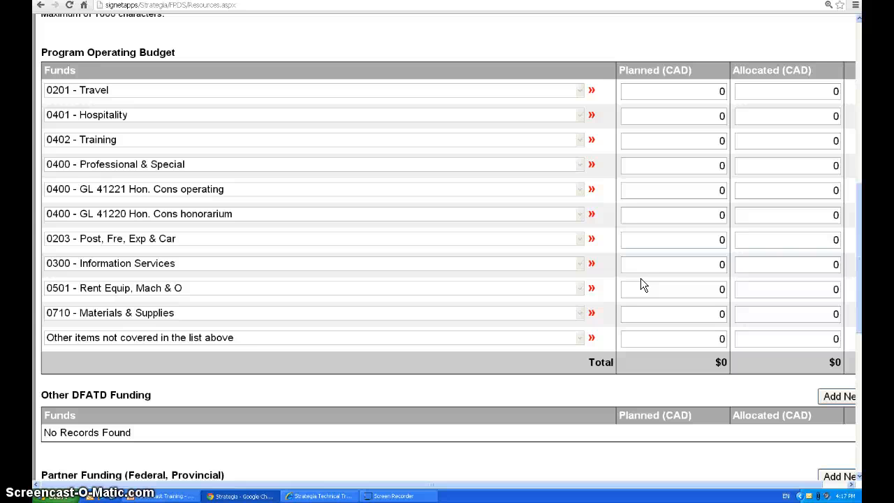
left_click(590, 286)
left_click(370, 325)
Add an Other DFATD Funding entry and keep Post Initiative Fund (PIF) as its fund
scroll(77, 313, "down", 1)
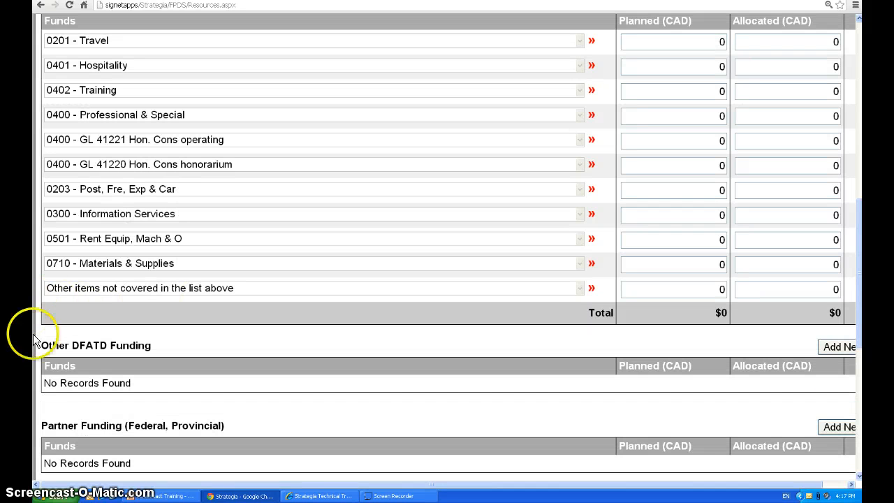
scroll(35, 335, "down", 1)
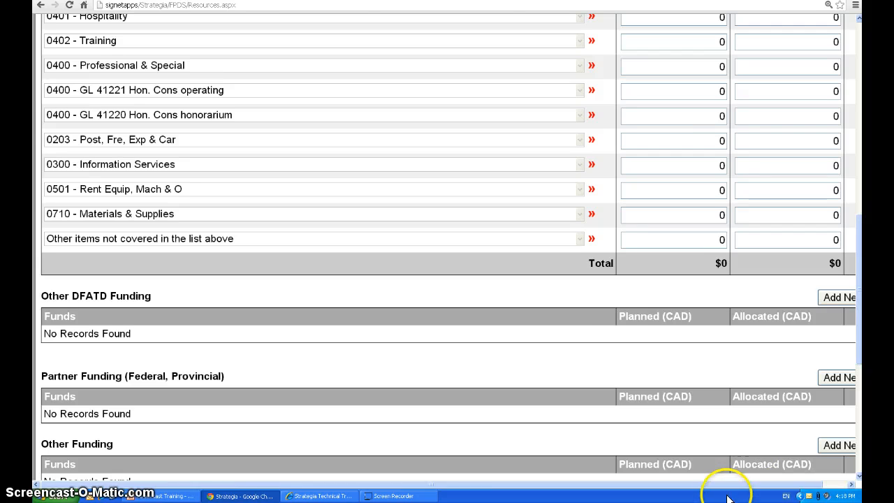
left_click_drag(727, 484, 781, 482)
left_click(815, 298)
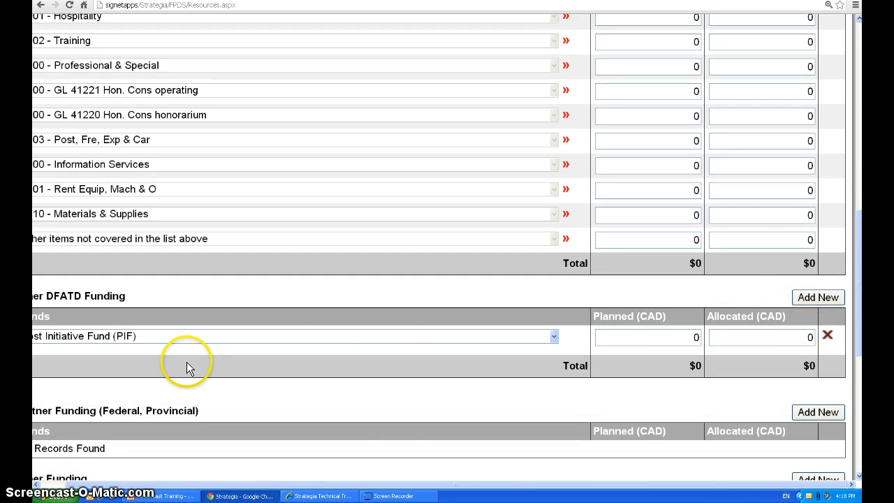
left_click(124, 338)
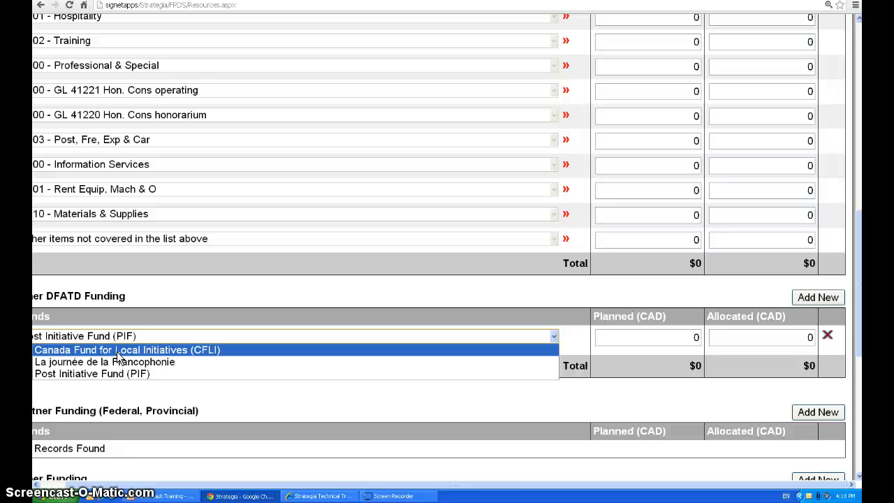
left_click(144, 391)
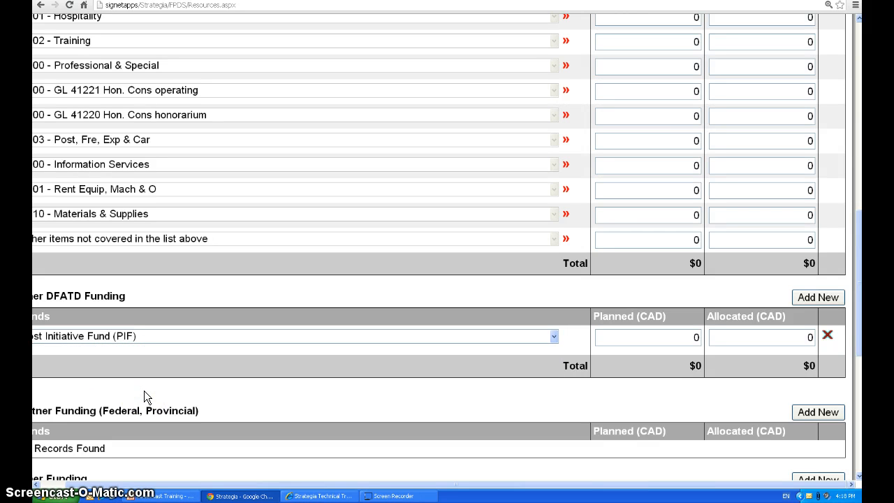
Add a Partner Funding (Federal, Provincial) entry with Department of Finance Canada (Federal) as its fund
scroll(154, 433, "down", 2)
left_click_drag(165, 482, 104, 482)
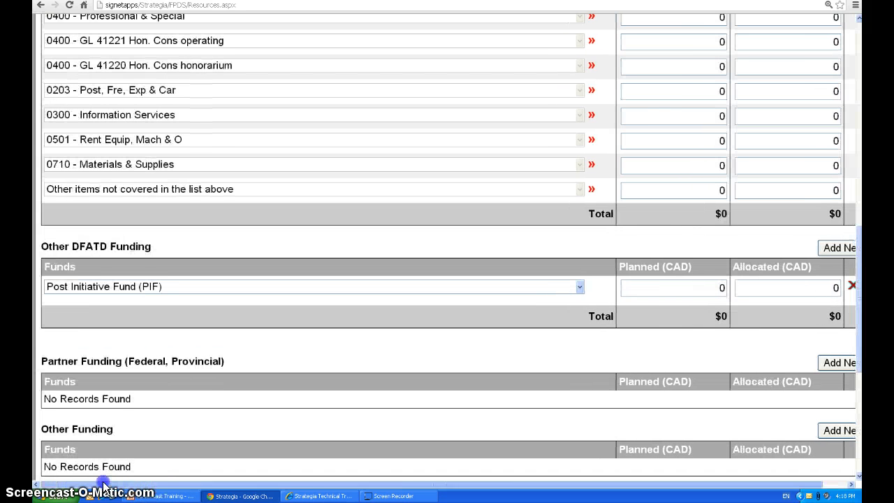
left_click(116, 378)
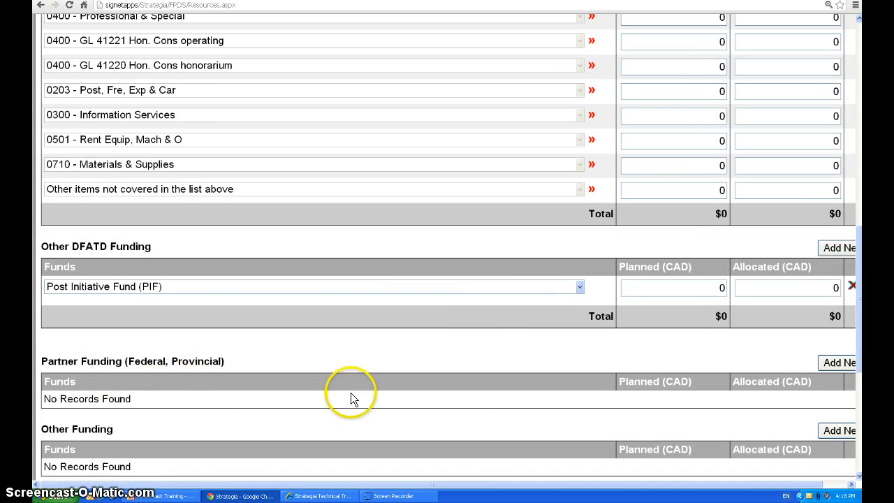
left_click(835, 364)
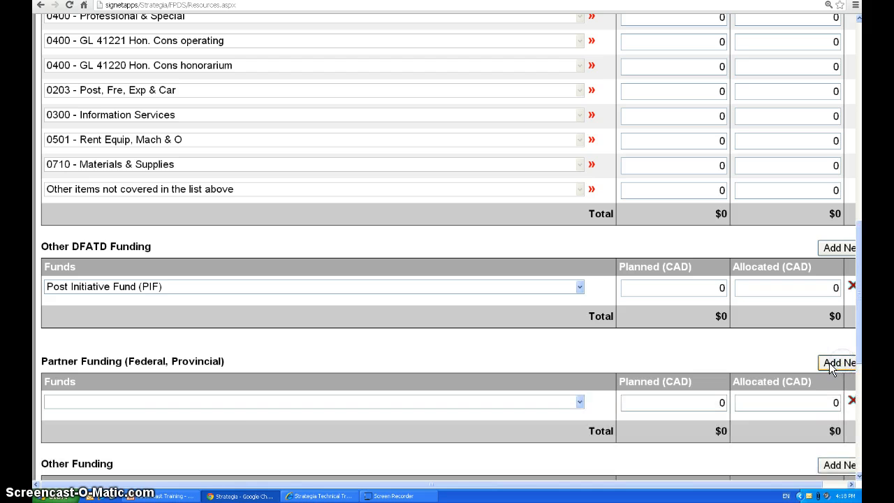
left_click(230, 408)
left_click(230, 401)
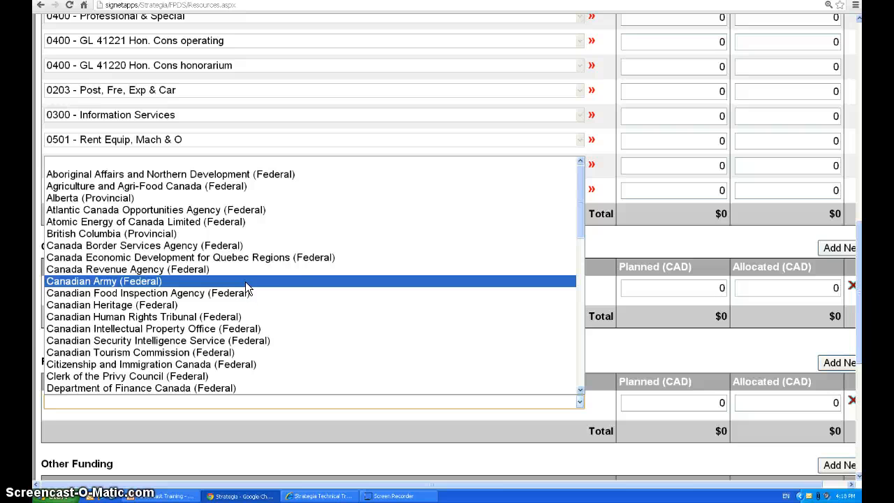
left_click(655, 346)
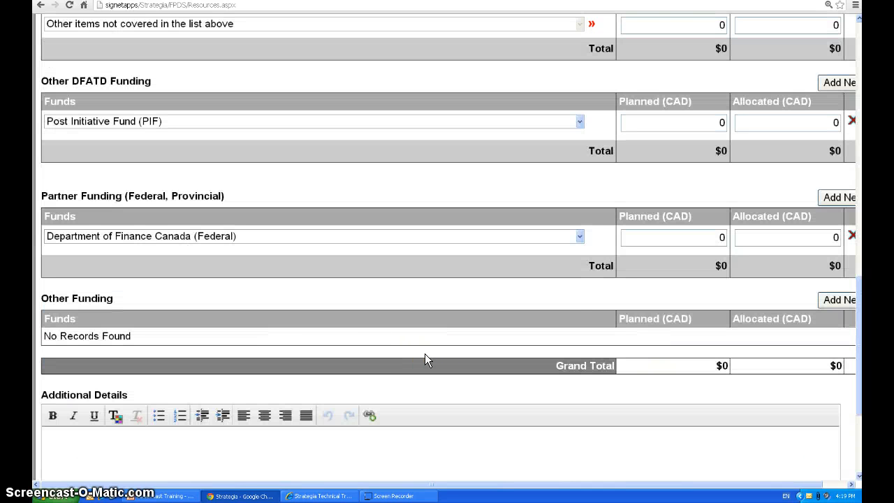
Add an Other Funding entry and enter "c" as its fund name, leaving Private Firm unchecked
left_click(831, 300)
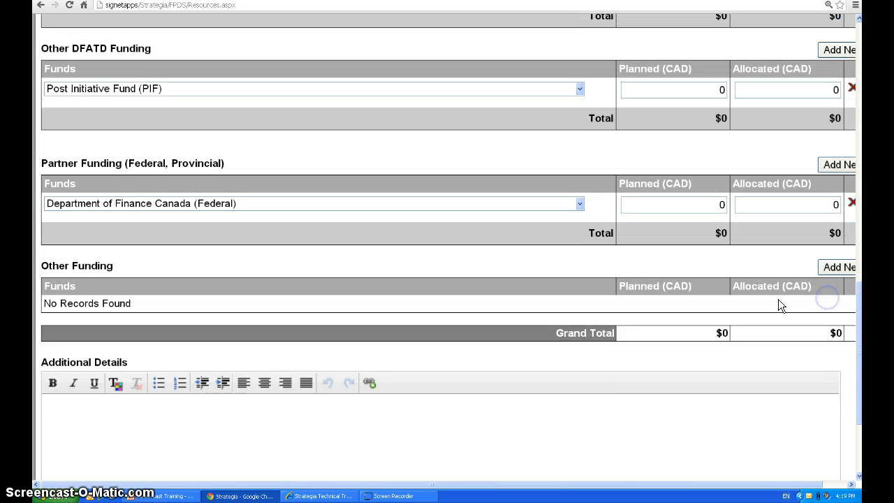
left_click(216, 316)
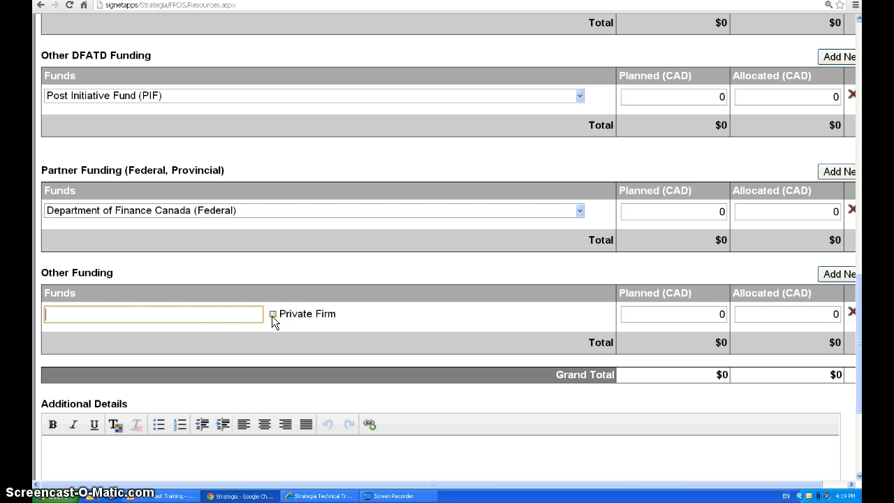
type("c")
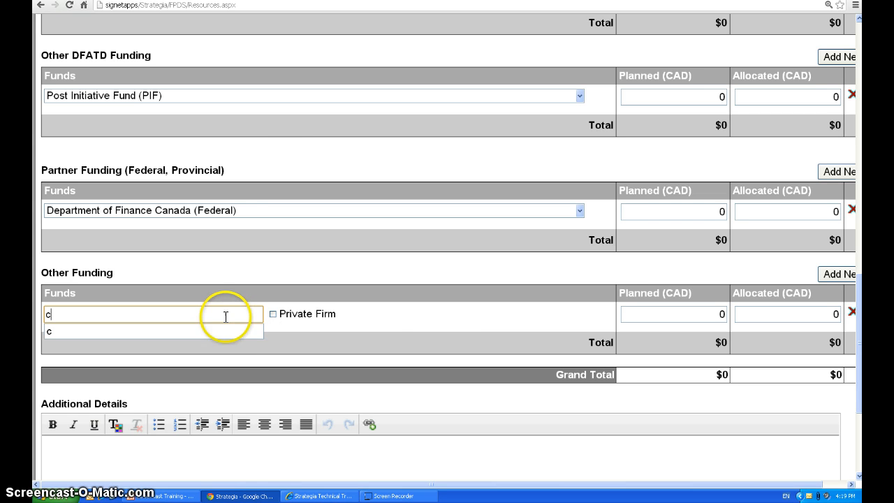
left_click(446, 307)
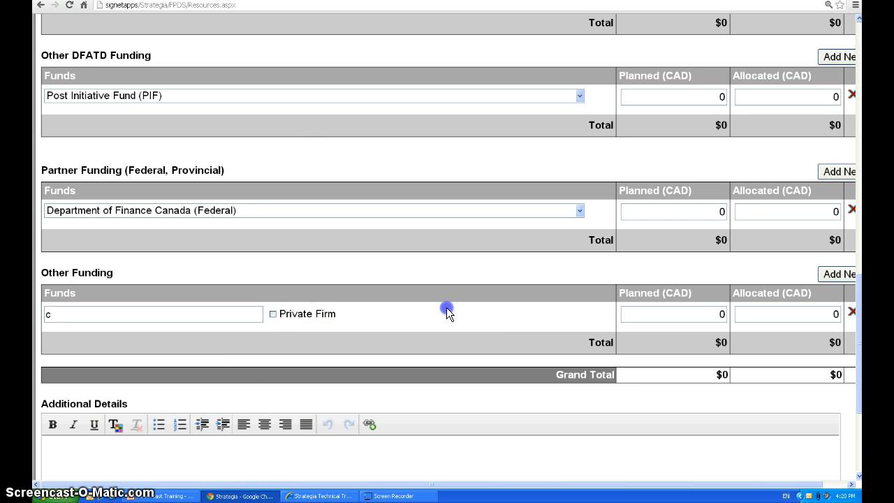
Check the Additional Details box below the Grand Total, leave it empty and save the FPDS Resources component
scroll(314, 349, "down", 1)
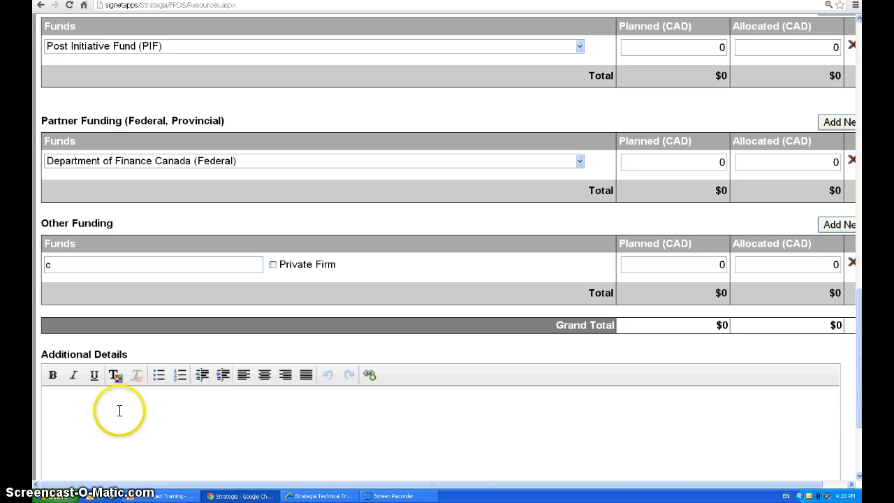
scroll(115, 411, "down", 1)
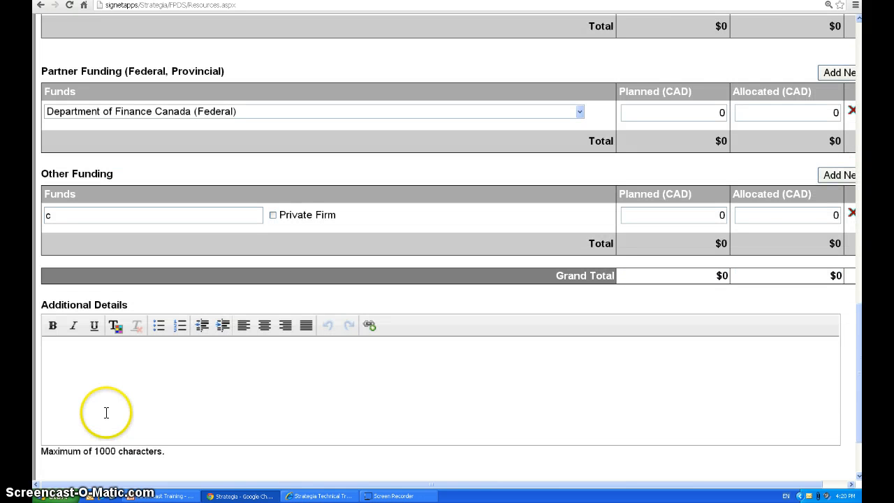
left_click(91, 398)
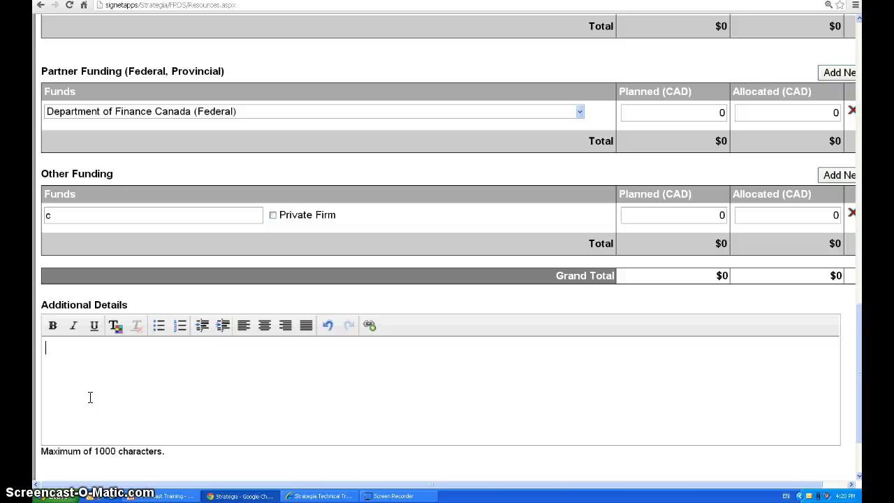
left_click(90, 398)
scroll(280, 429, "down", 2)
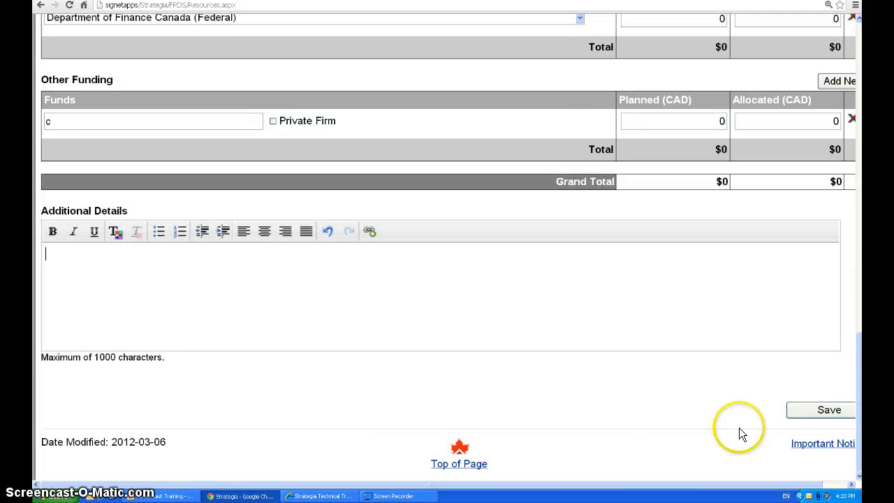
left_click(833, 413)
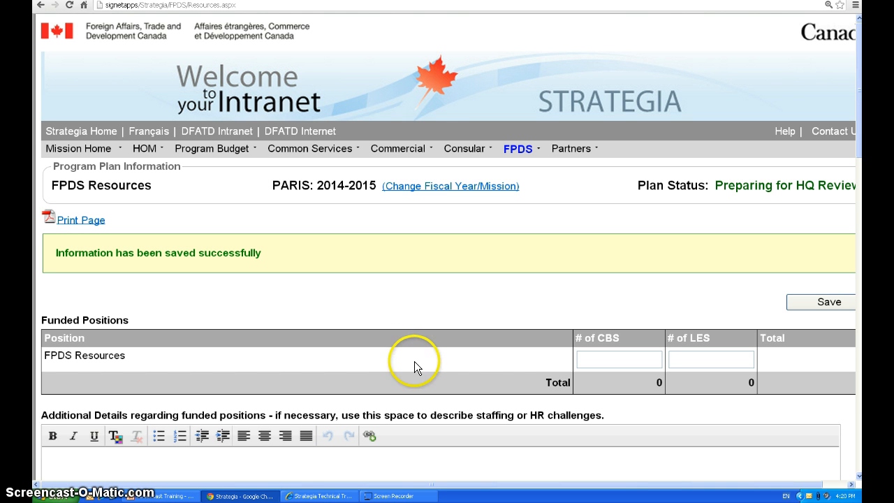
Return to the FPDS Home page and review the program plan steps and plan components
left_click(517, 155)
left_click(523, 164)
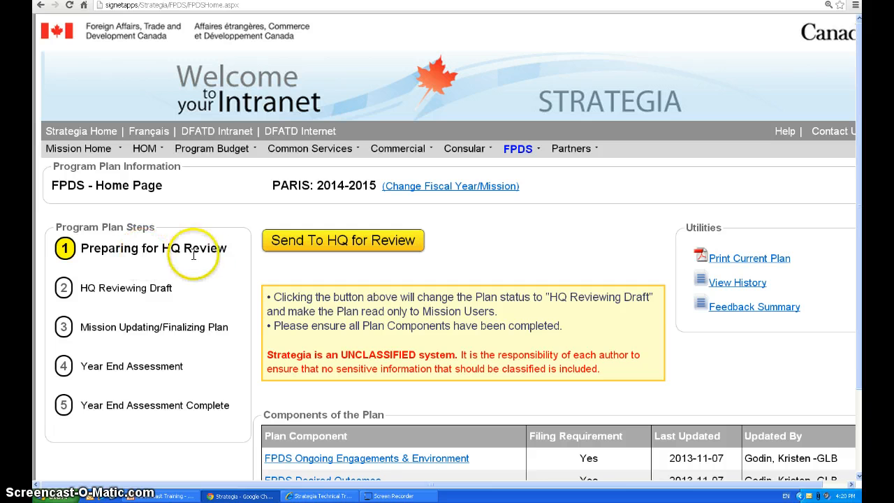
scroll(237, 281, "down", 1)
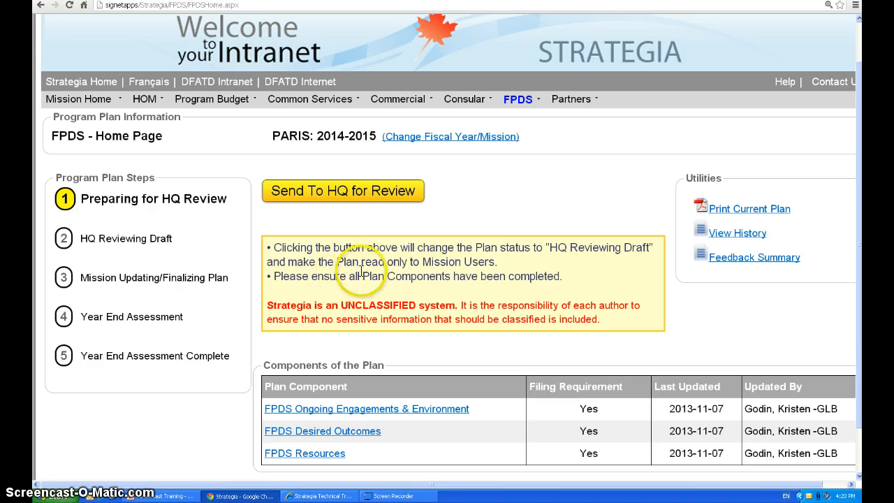
Send the plan to HQ for review, confirm the status change and discard the notification e-mail without saving
left_click(342, 195)
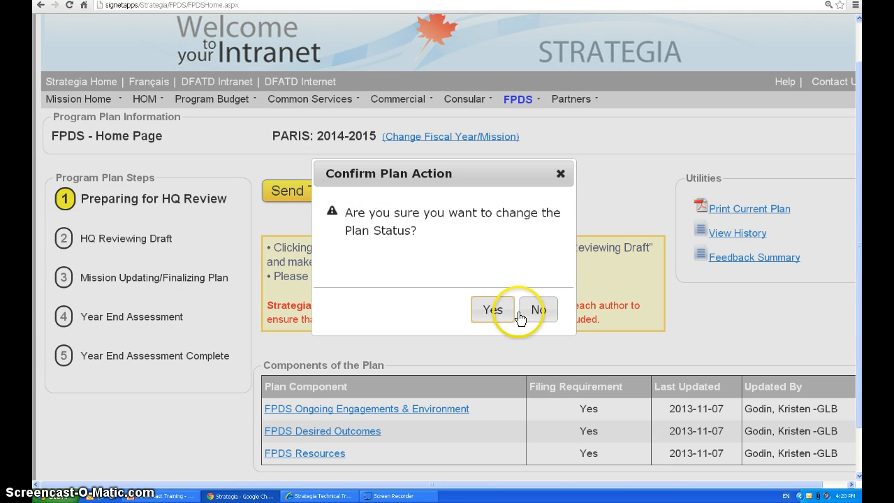
left_click(496, 309)
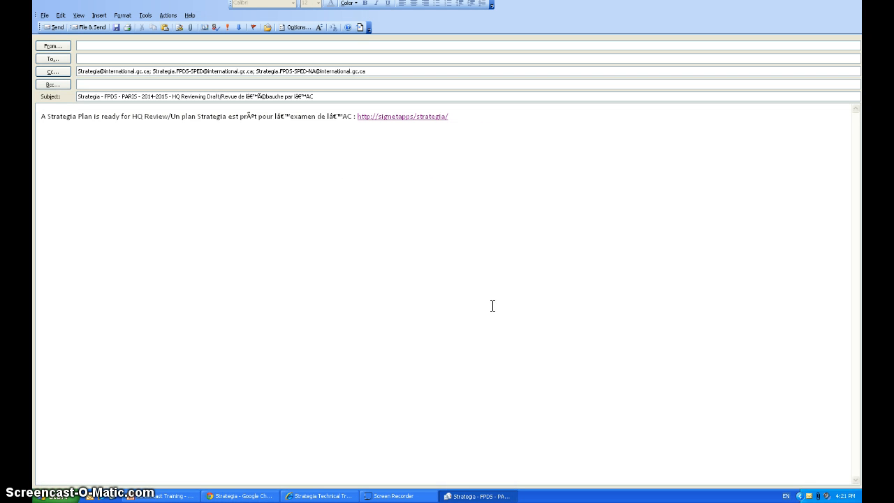
left_click(489, 303)
key("Escape")
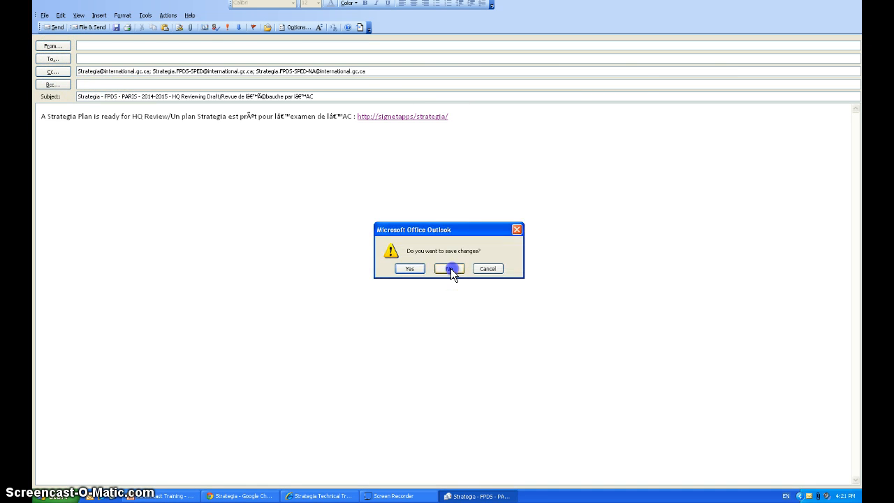
left_click(451, 268)
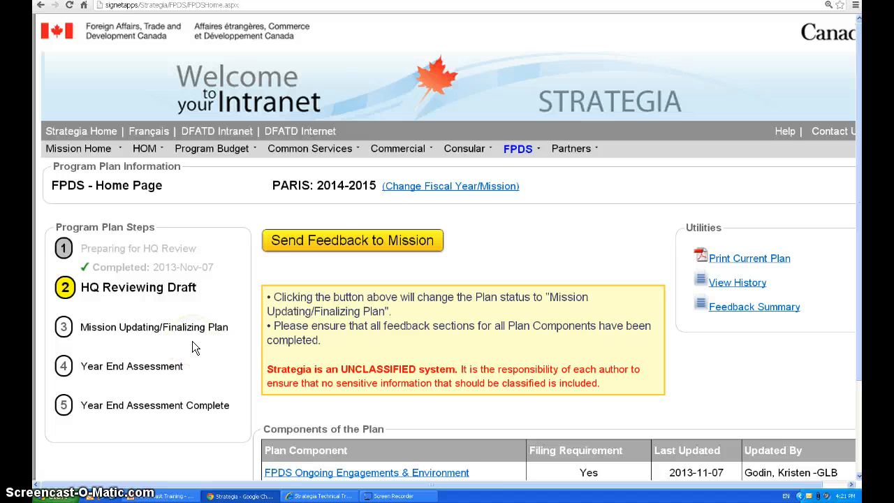
Send feedback to the mission, confirm the status change and discard the notification e-mail without saving
scroll(194, 347, "down", 1)
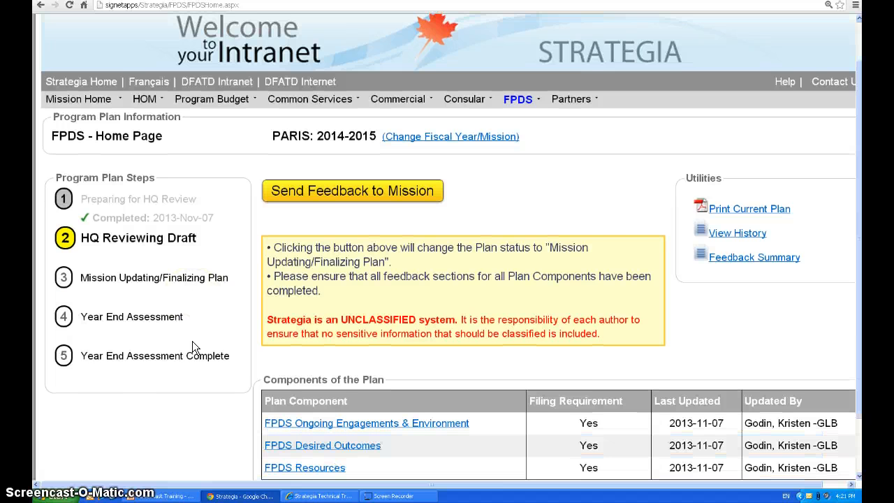
scroll(194, 347, "down", 1)
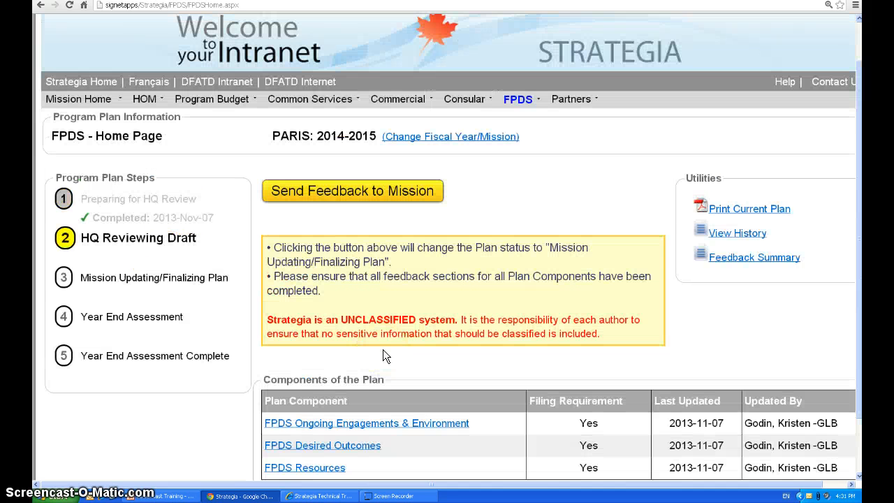
left_click(363, 195)
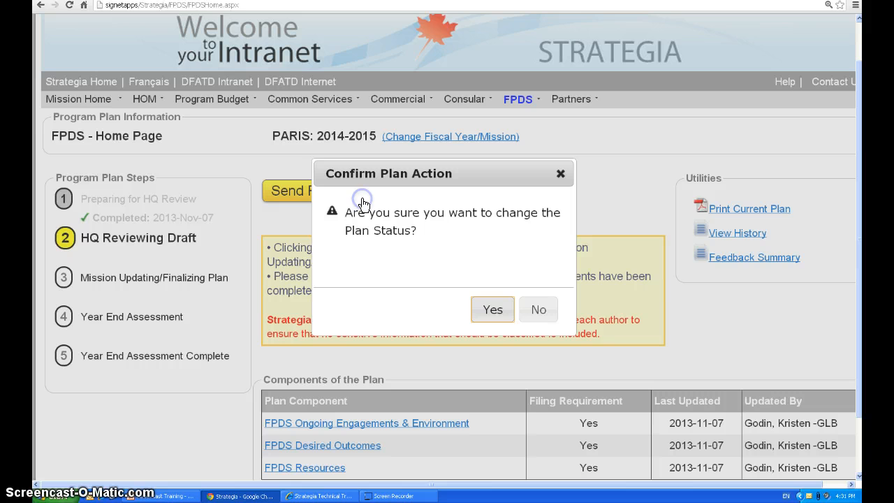
left_click(493, 313)
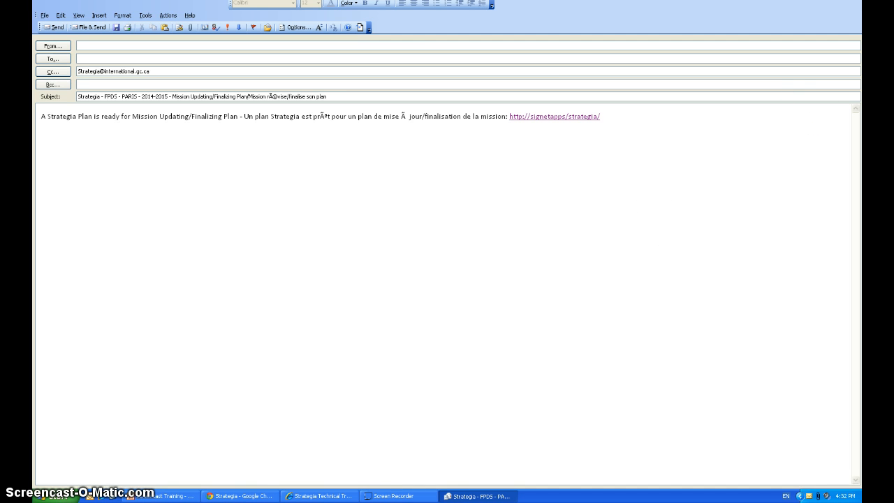
key("alt+F4")
left_click(450, 271)
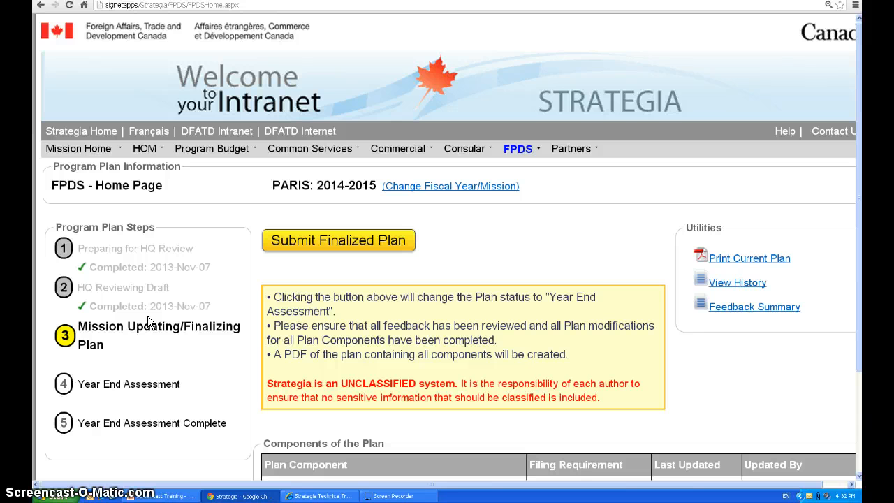
Examine the FPDS Feedback Summary for the PARIS plan and return to the FPDS Home page
scroll(158, 323, "down", 1)
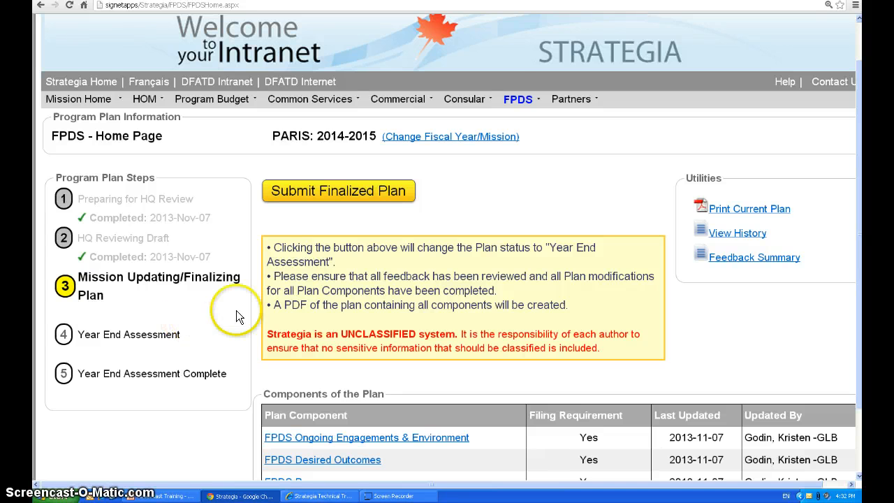
left_click(513, 98)
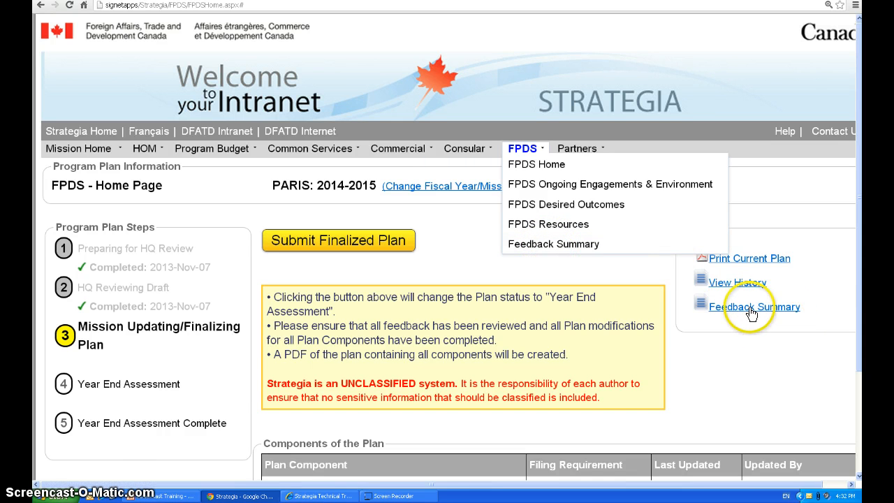
left_click(540, 241)
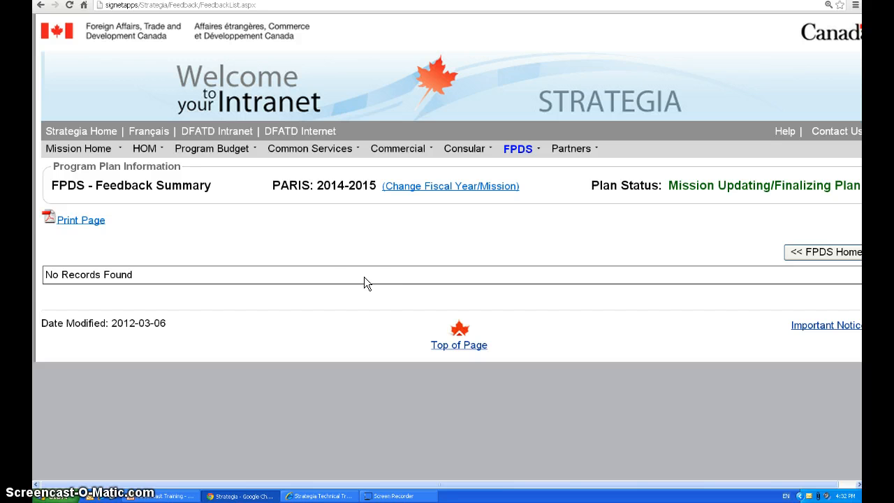
left_click(338, 273)
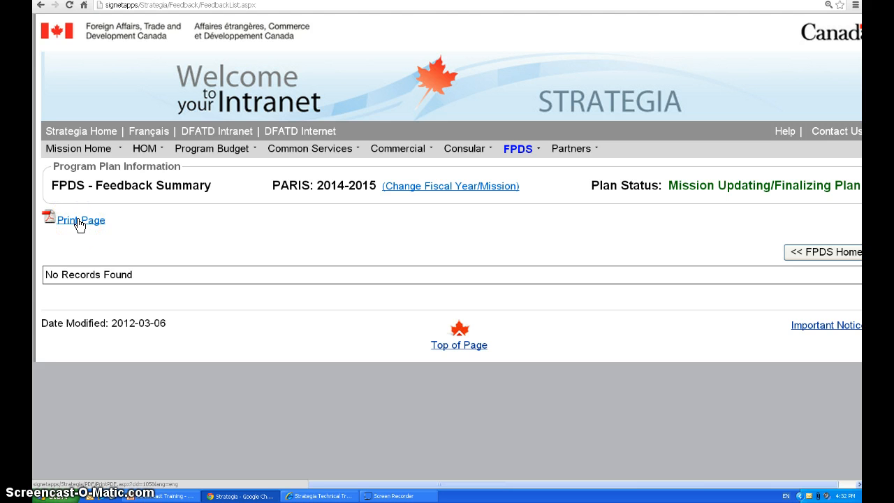
left_click(515, 151)
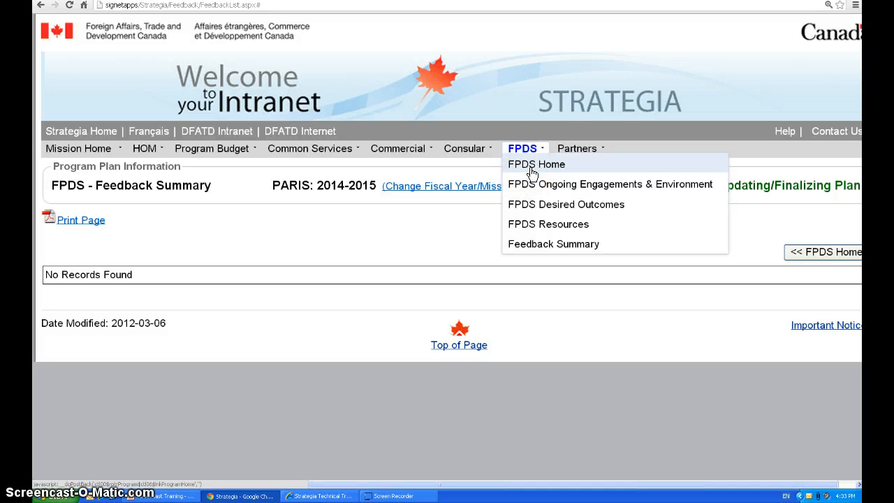
left_click(532, 169)
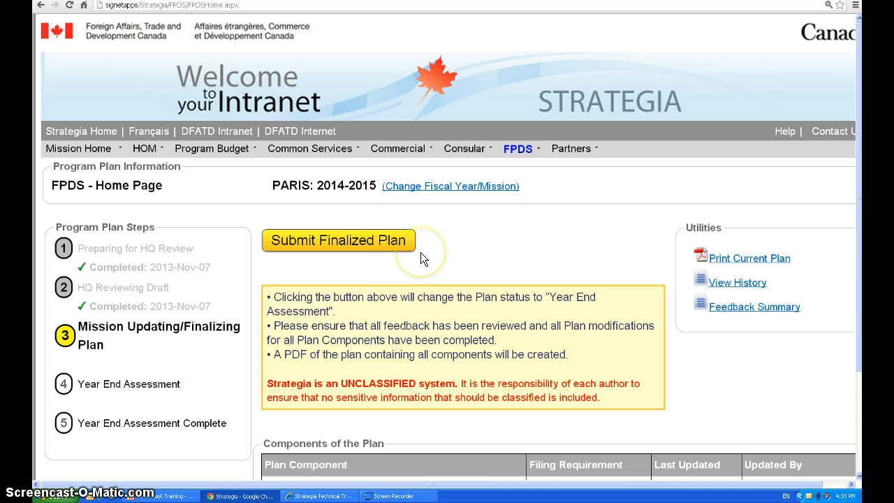
Submit the finalized plan and confirm the change of plan status to Year End Assessment
left_click(376, 246)
left_click(480, 312)
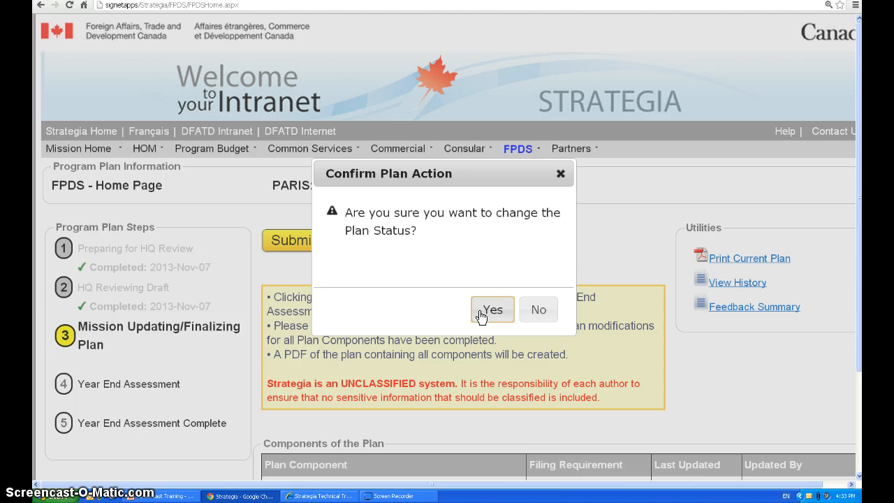
left_click(481, 314)
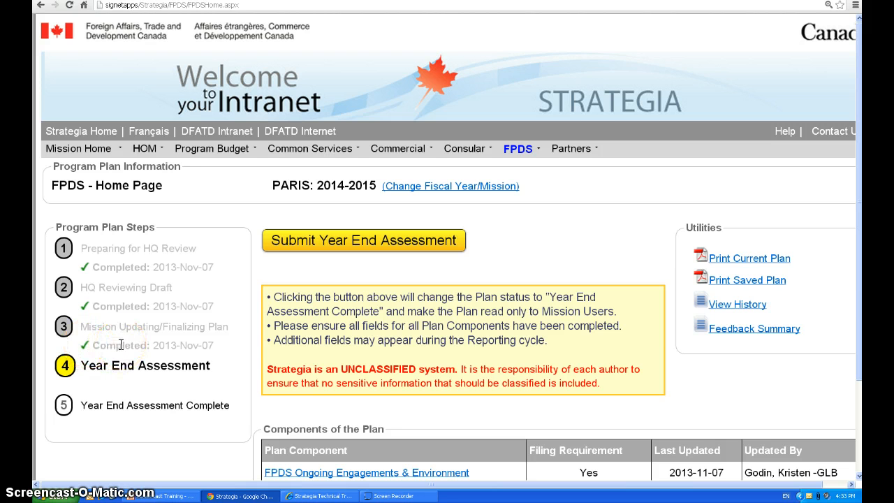
scroll(121, 344, "down", 1)
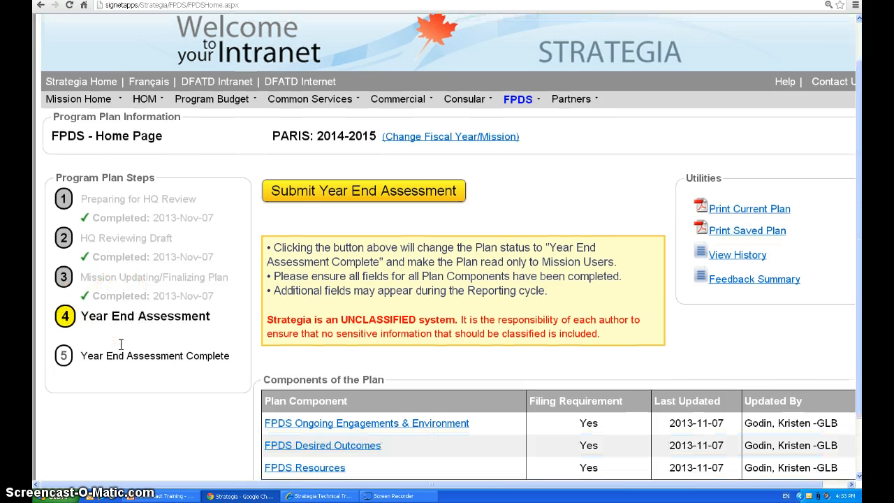